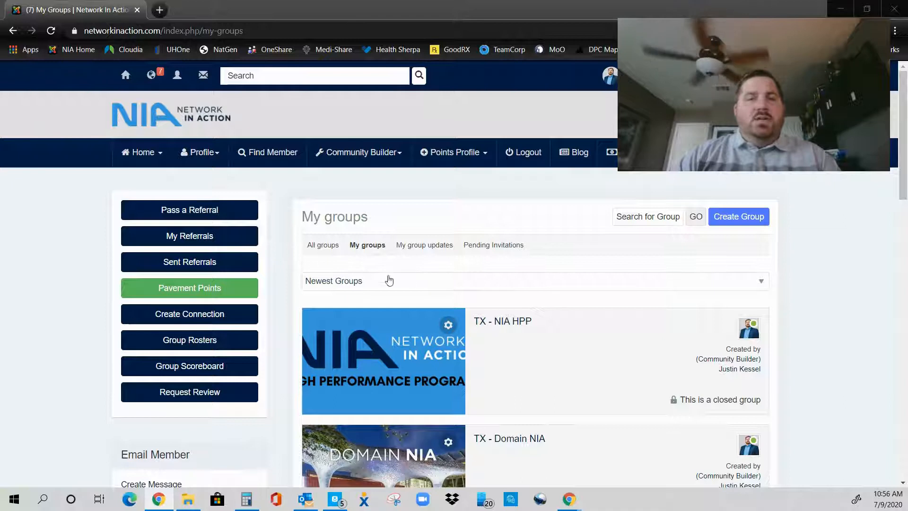
Look through the list of groups on the My groups page.
scroll(389, 281, down, 10)
scroll(517, 320, up, 4)
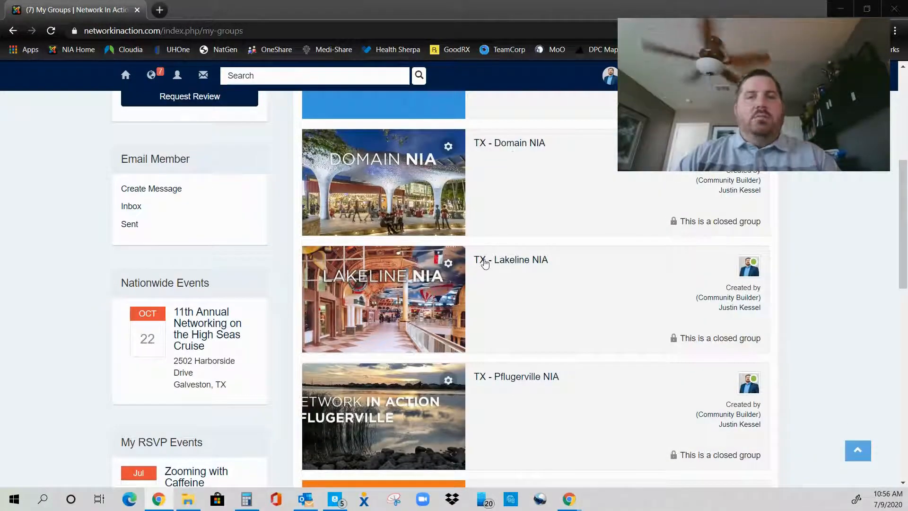
scroll(246, 235, up, 6)
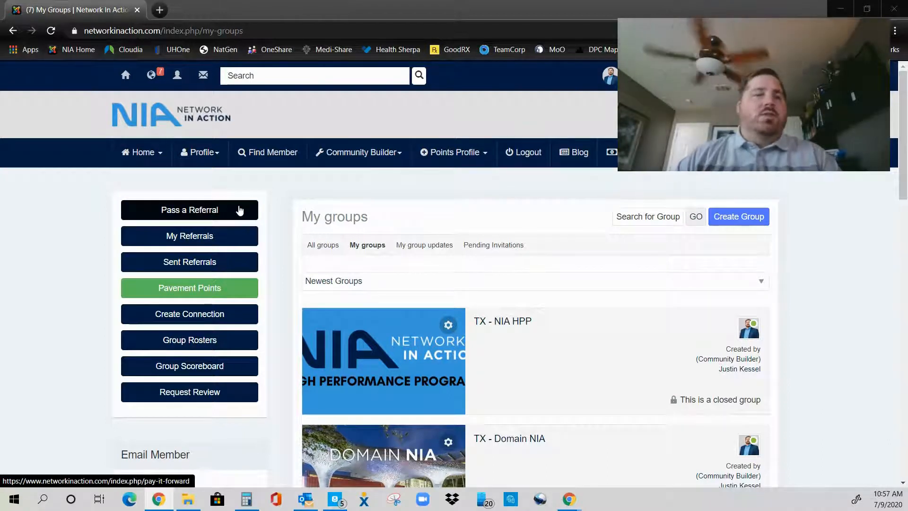
Start passing a referral and choose the Residential Realtor member matching "reb" as the referral recipient.
click(212, 210)
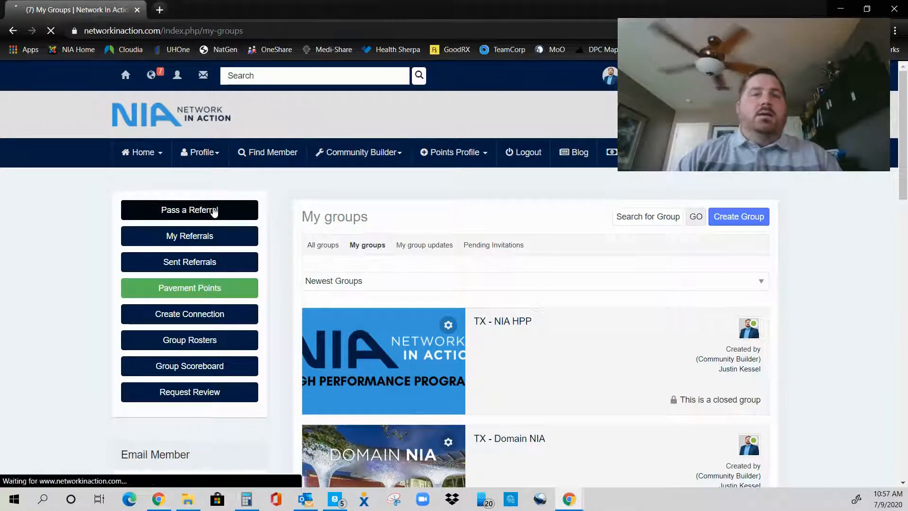
click(177, 255)
double_click(178, 255)
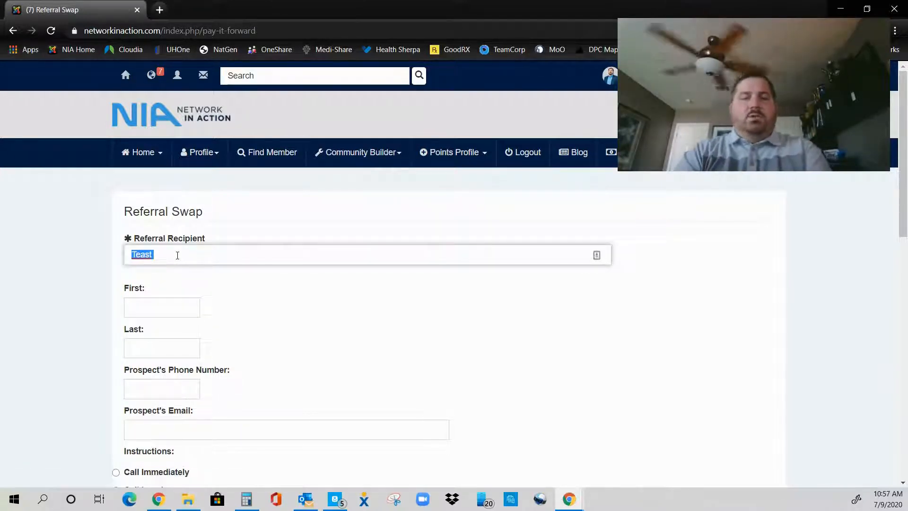
text(reb)
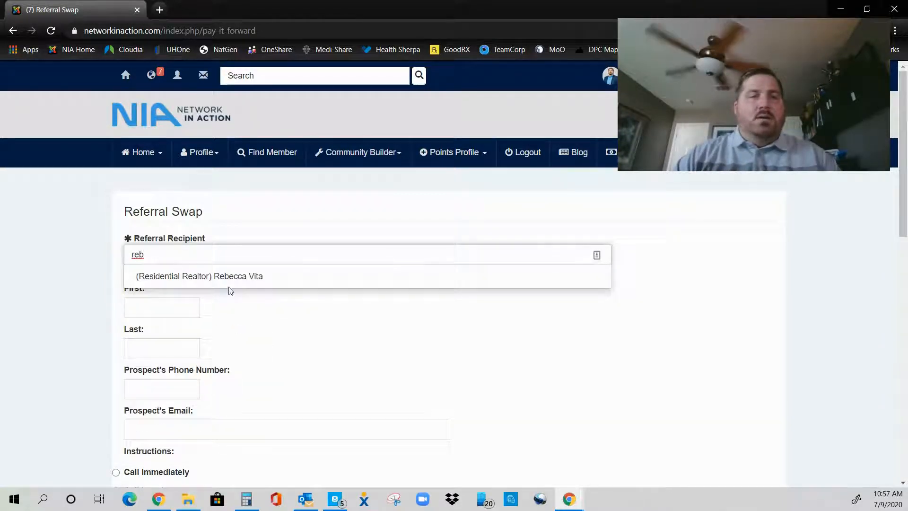
click(233, 284)
Examine the referral form's prospect contact, instructions, estimated value, notes and status fields, and return to the My groups page unsent.
click(173, 308)
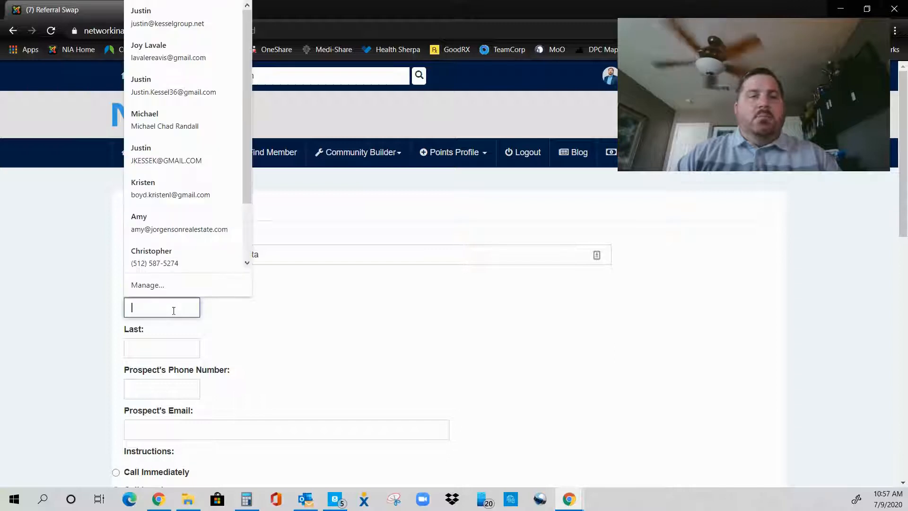
click(169, 351)
scroll(298, 356, down, 1)
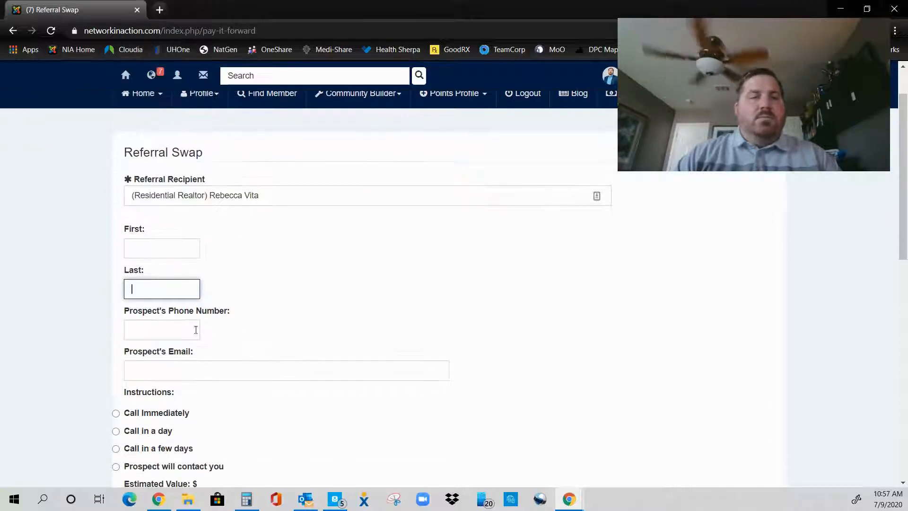
scroll(235, 401, down, 2)
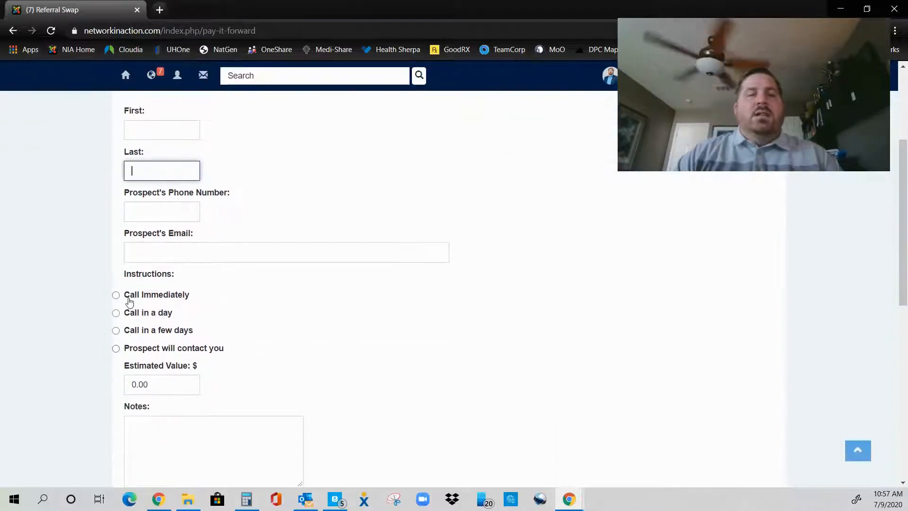
scroll(140, 317, down, 1)
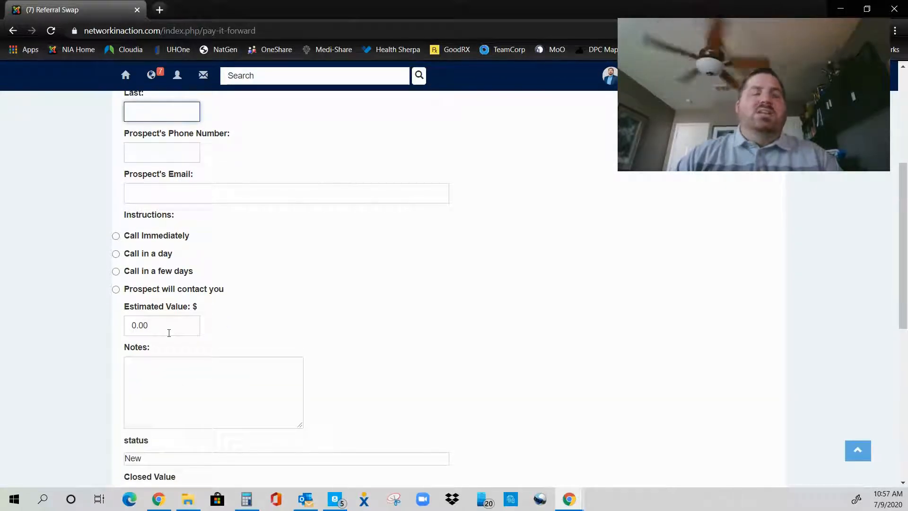
scroll(233, 320, down, 1)
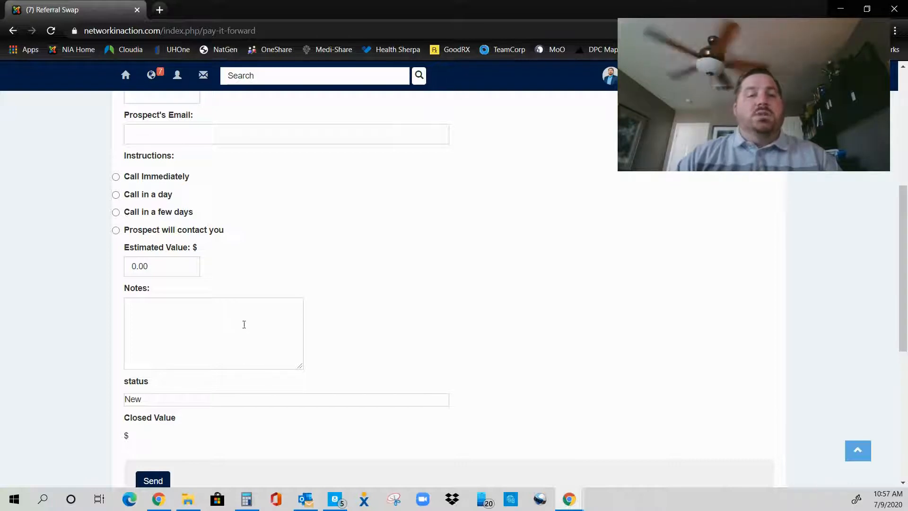
scroll(239, 432, down, 2)
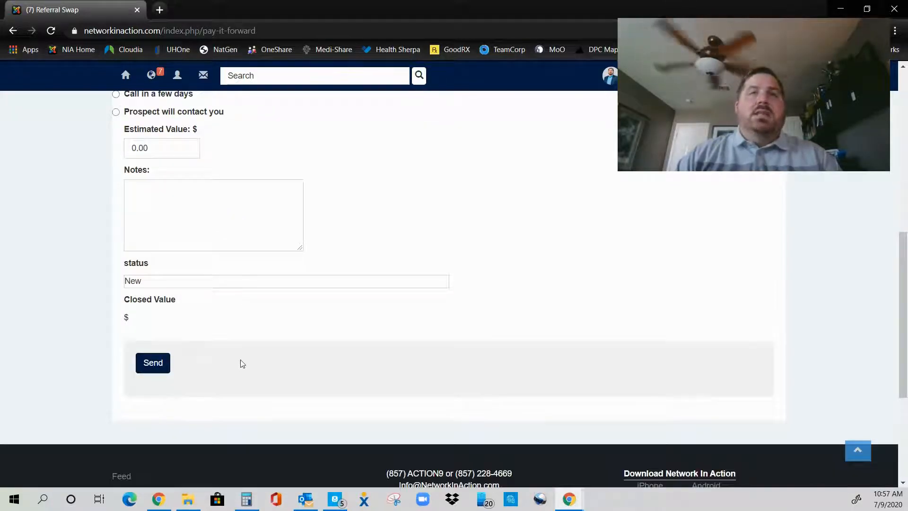
scroll(242, 363, up, 1)
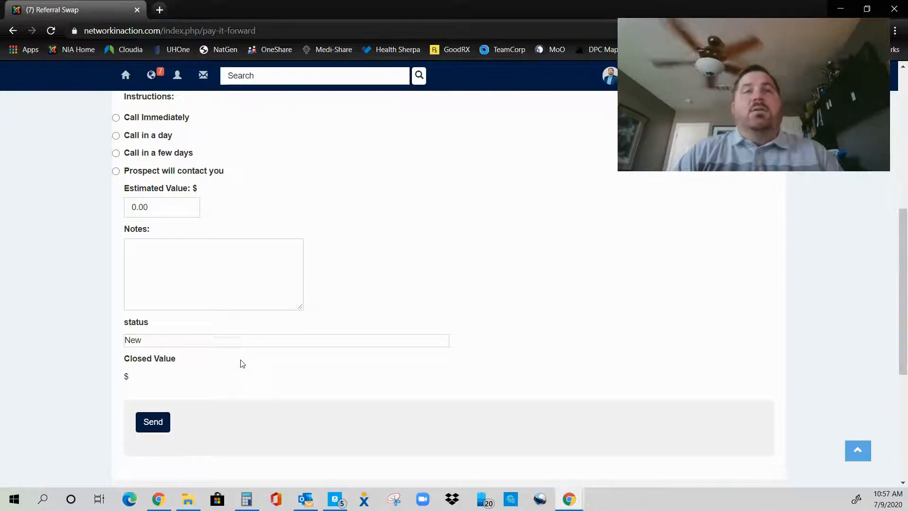
scroll(241, 363, up, 8)
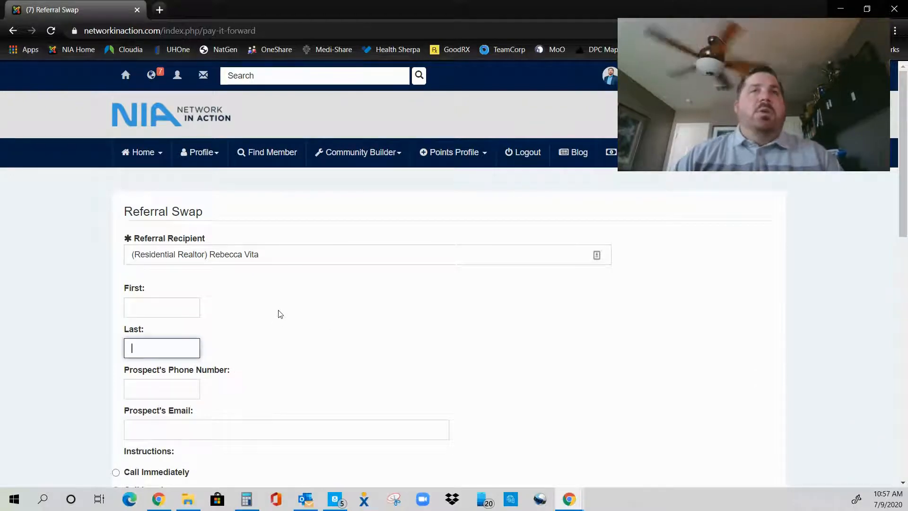
key(alt+Left)
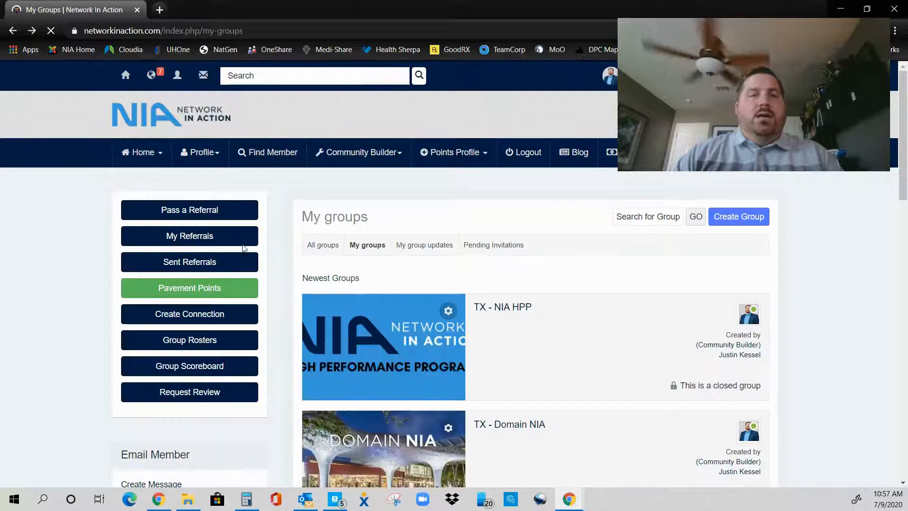
Open the list of received referrals and look at its new entries.
click(201, 240)
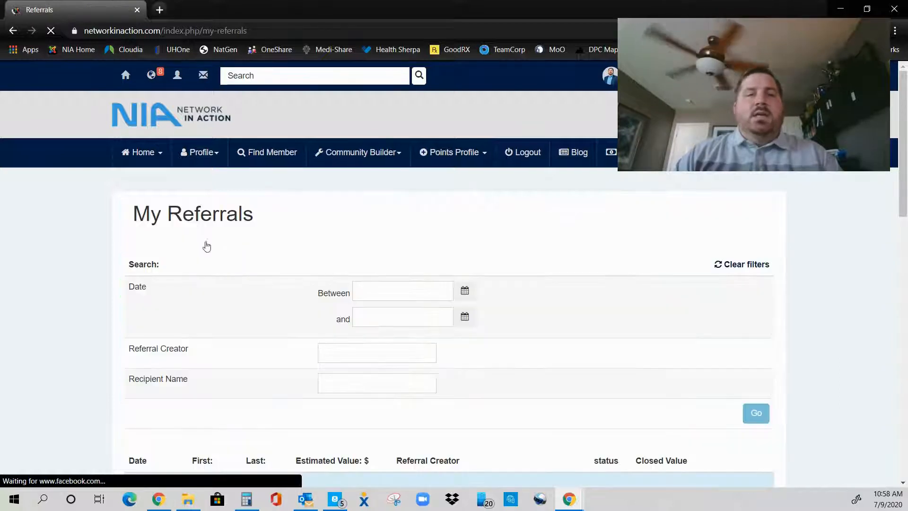
scroll(207, 246, down, 3)
scroll(251, 261, up, 1)
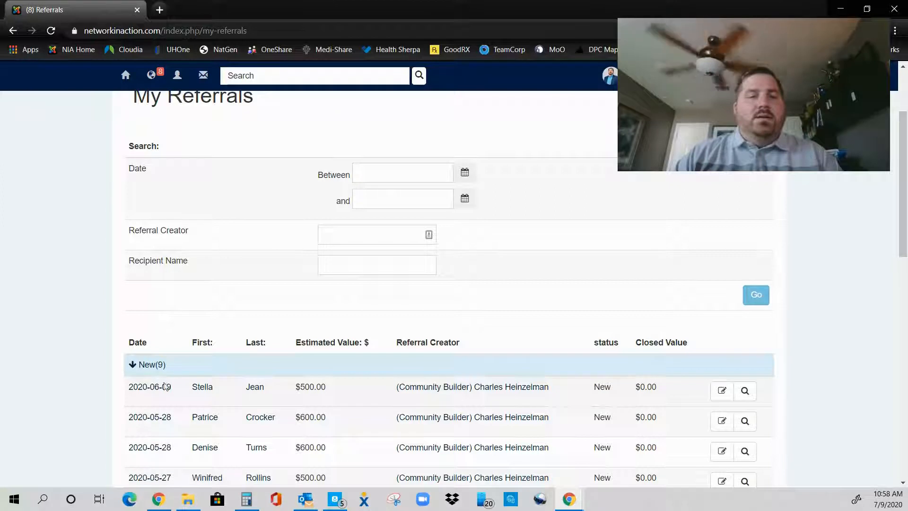
Open the new referral dated 2020-06-09 and review its contact details, instructions, notes and status.
click(202, 387)
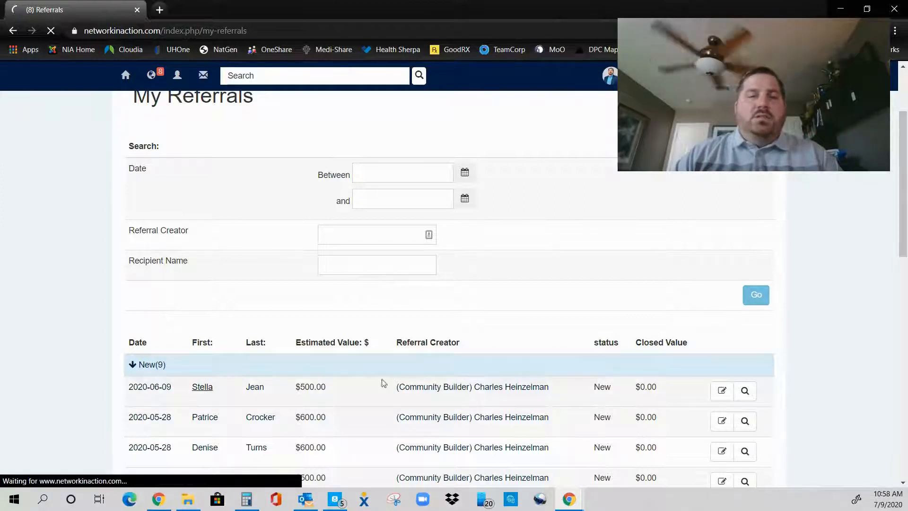
scroll(513, 383, down, 1)
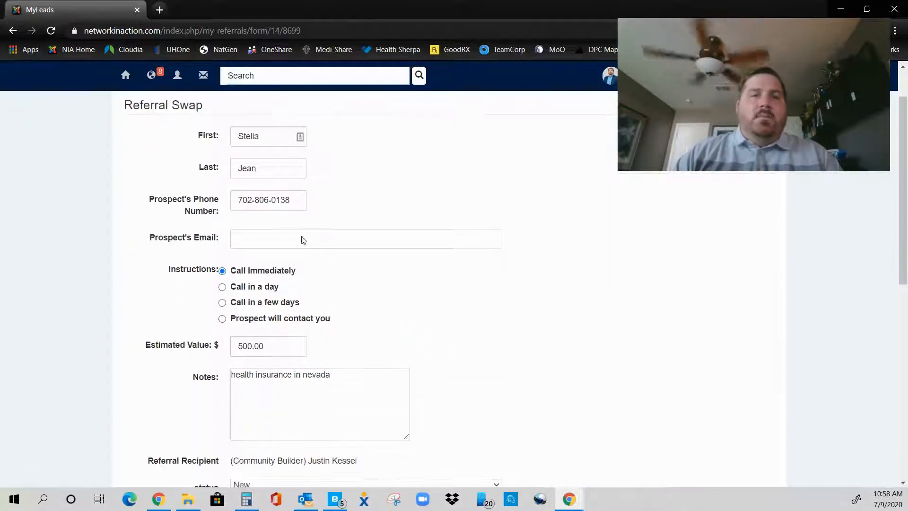
scroll(303, 293, down, 2)
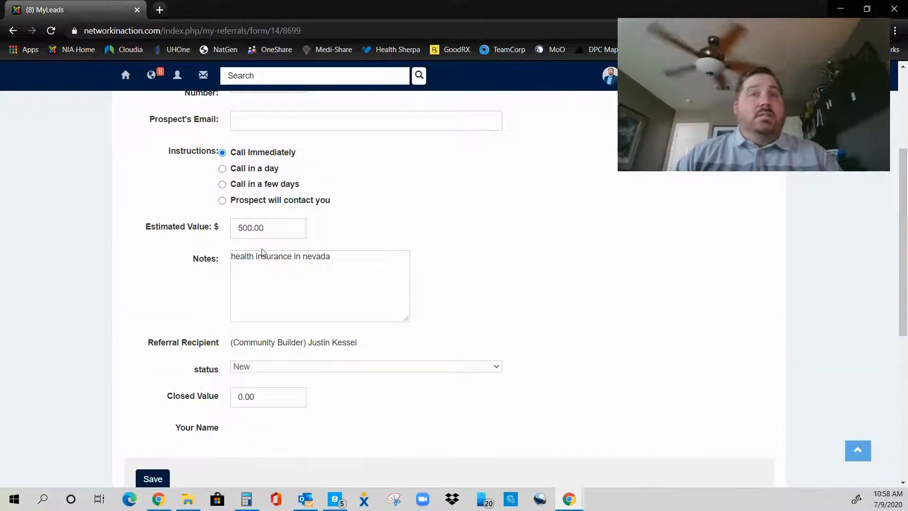
scroll(262, 251, down, 2)
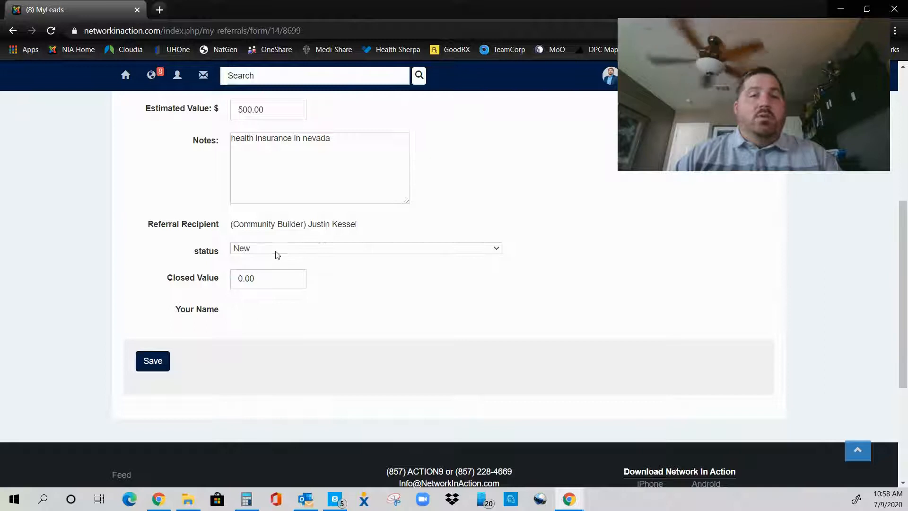
Review the status options available for the referral, and return to the My groups page without saving.
click(277, 251)
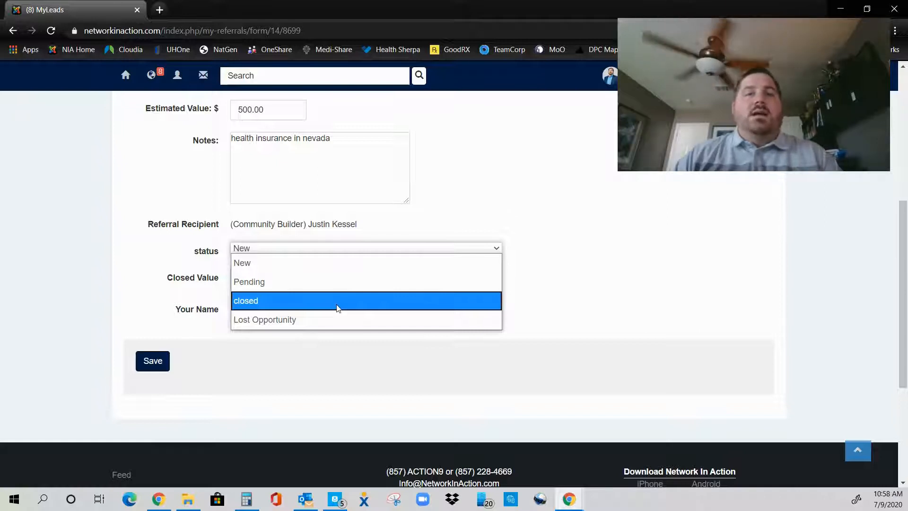
click(218, 212)
click(259, 249)
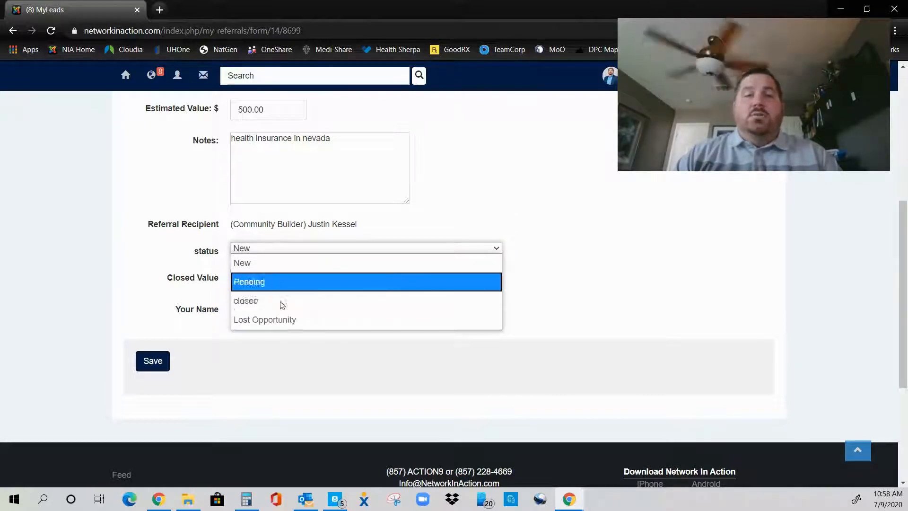
click(217, 202)
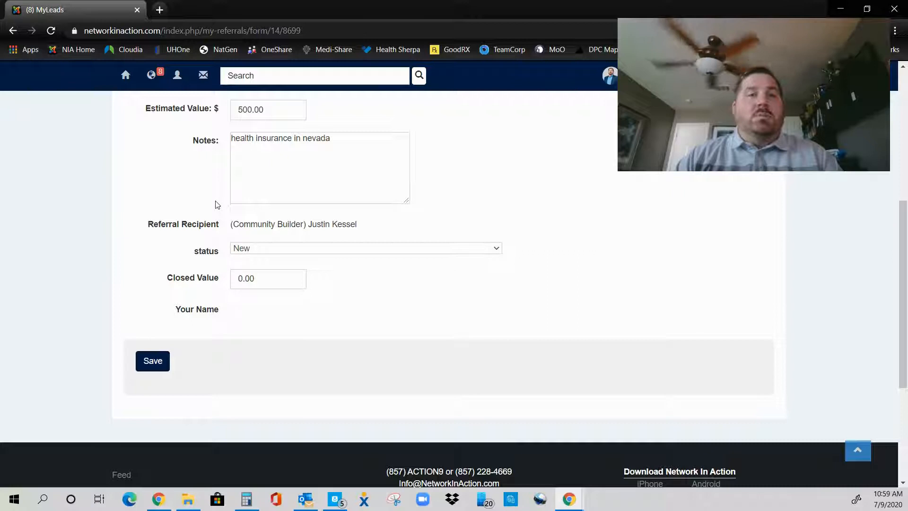
key(alt+Left)
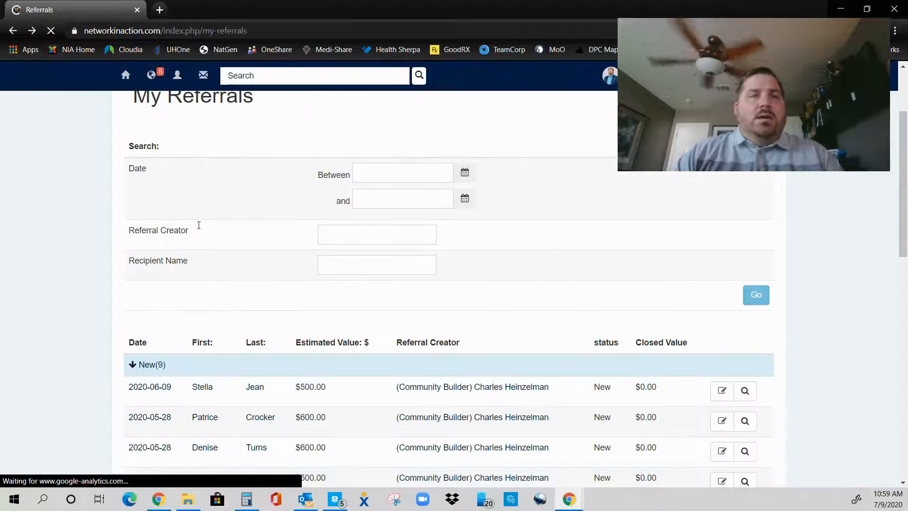
key(alt+Left)
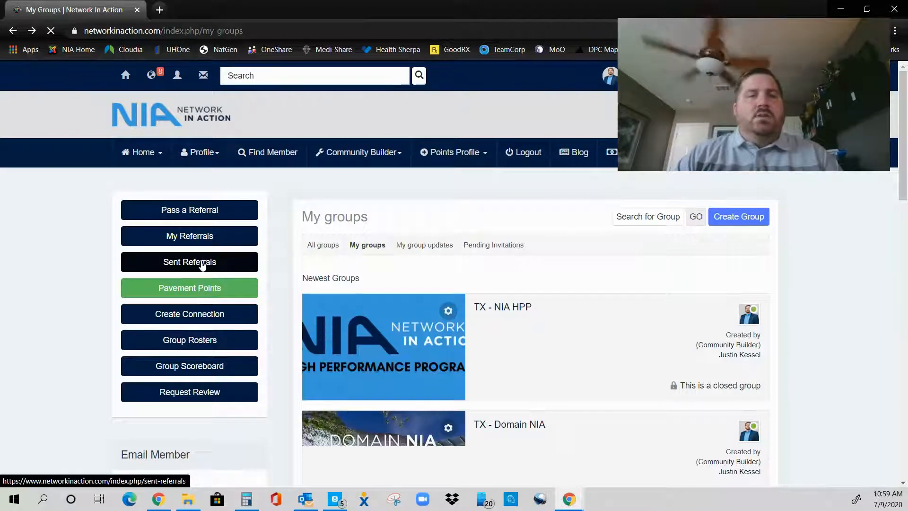
View the list of sent referrals with their recipients and statuses, and return to the My groups page.
click(211, 270)
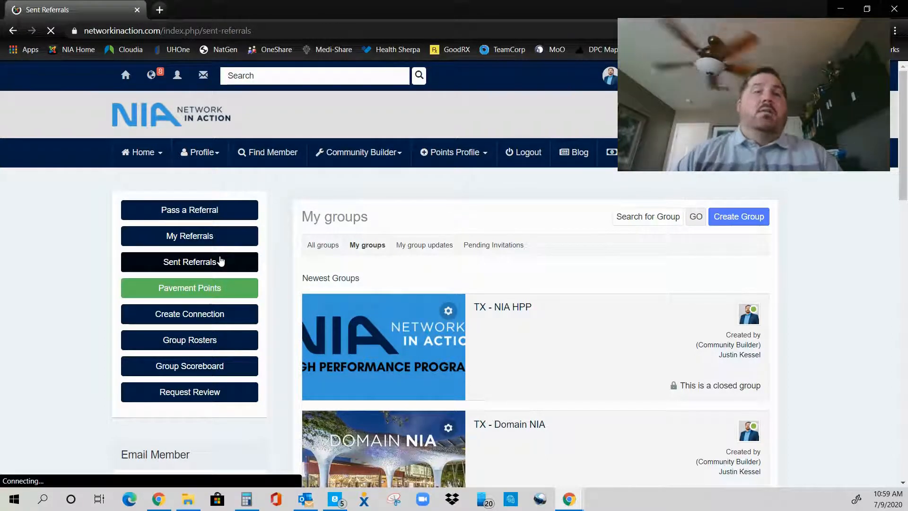
scroll(324, 338, down, 4)
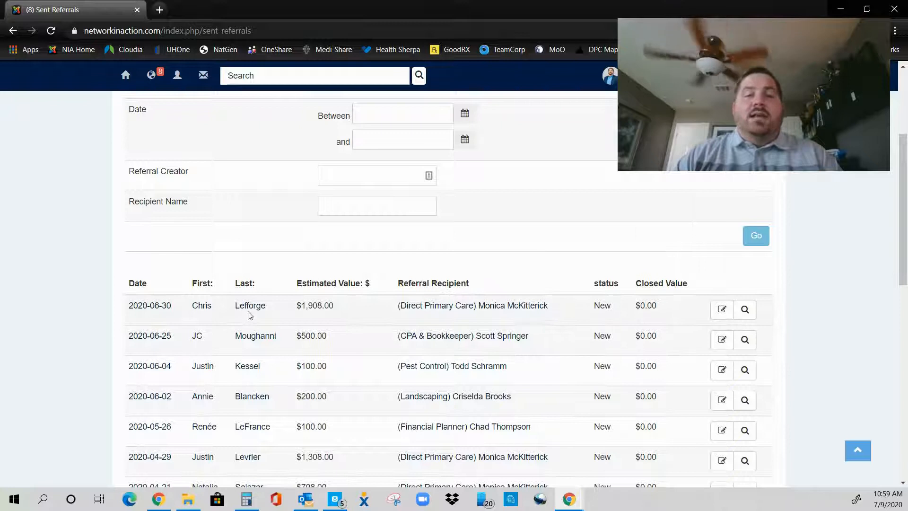
key(alt+Left)
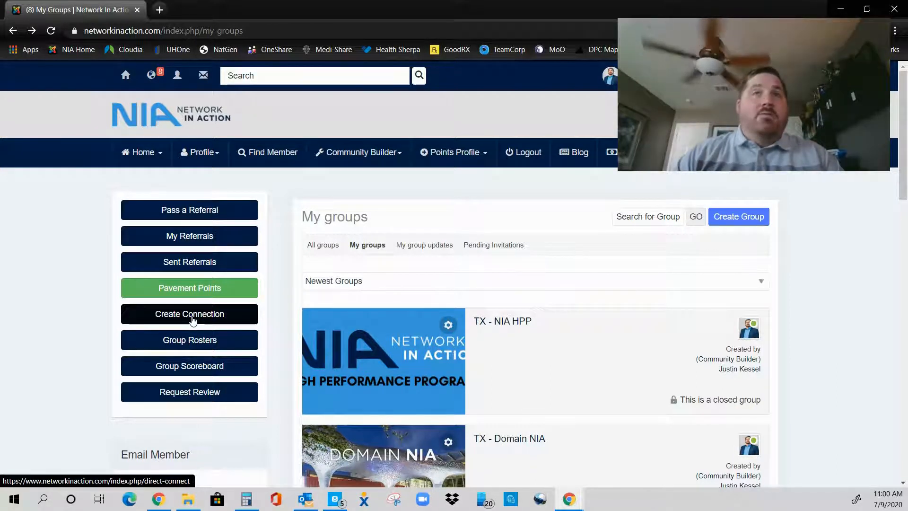
Start creating a connection and choose the Graphic Design member matching "wend" as the recipient.
click(192, 321)
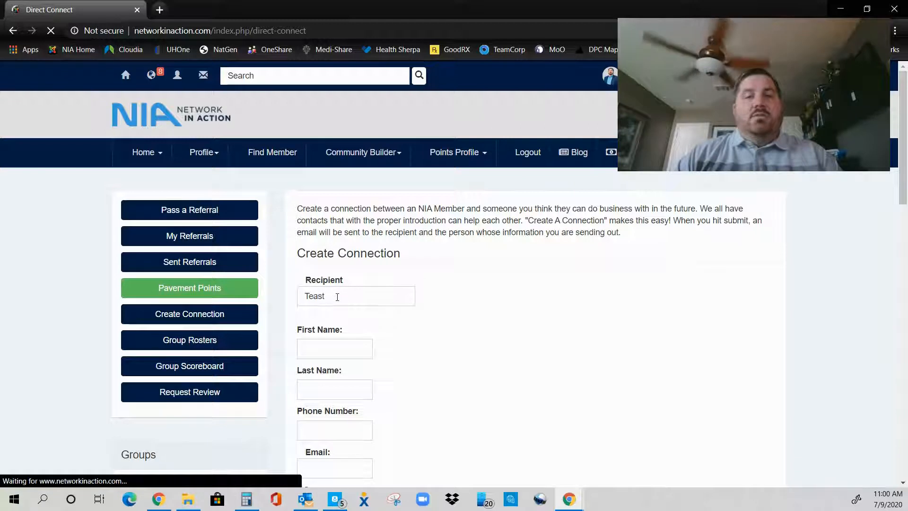
click(336, 296)
text(w)
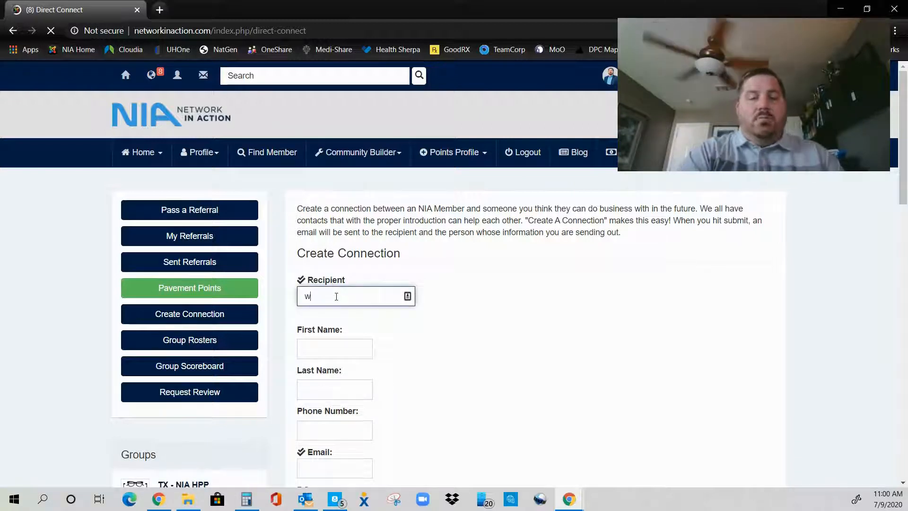
text(end)
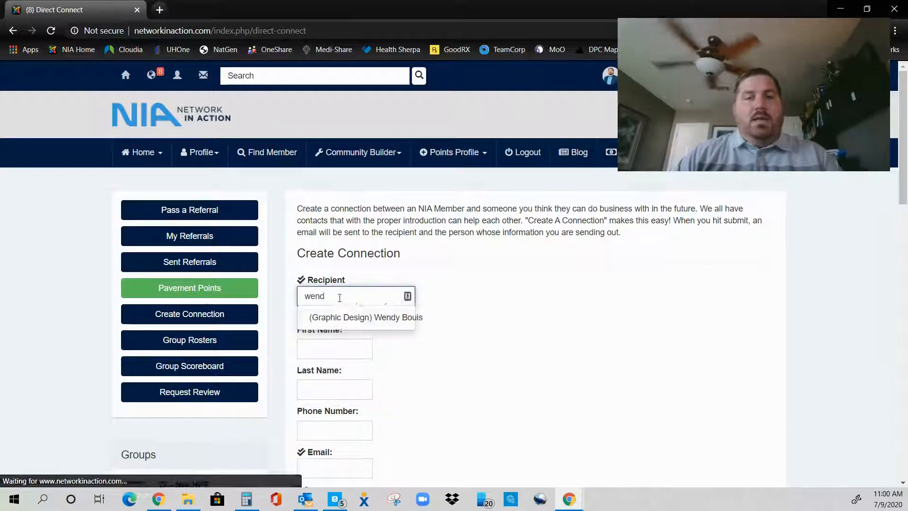
click(361, 317)
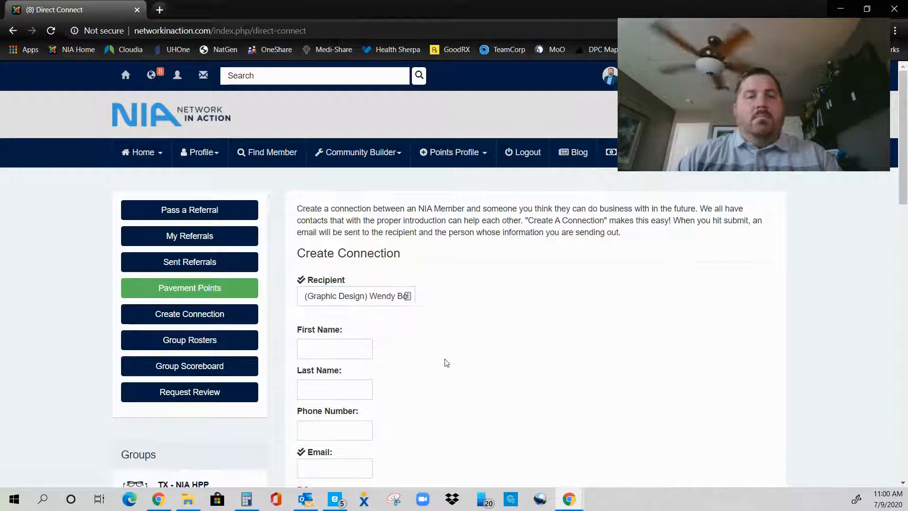
Review the Create Connection form's recipient, first name, last name, phone number, email and P.S. fields.
scroll(369, 369, down, 5)
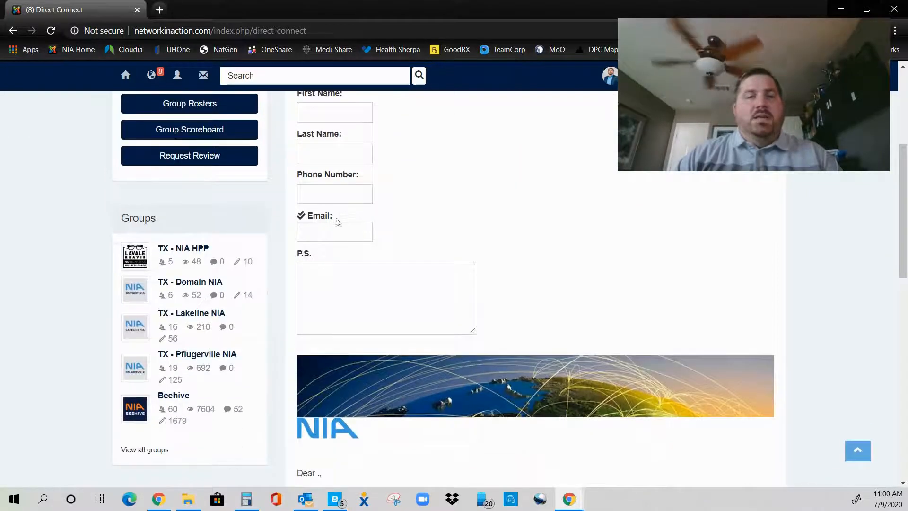
scroll(328, 222, up, 3)
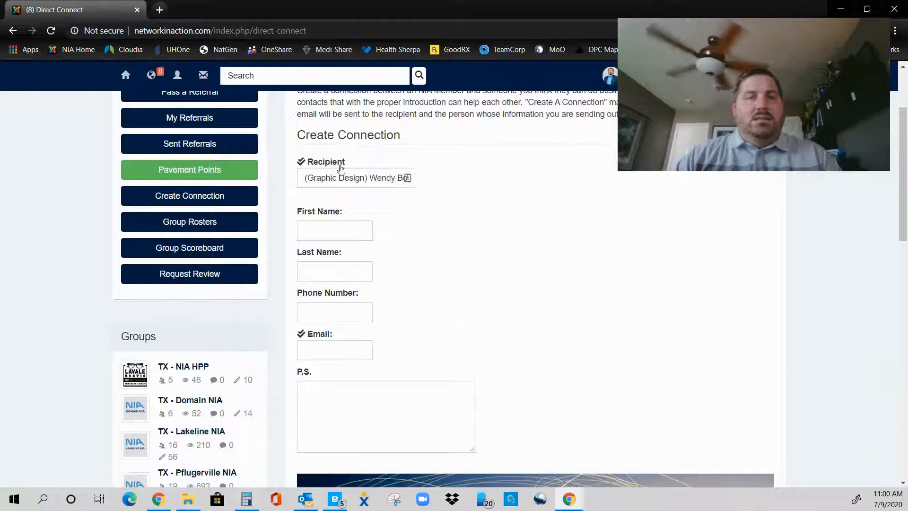
scroll(428, 326, down, 3)
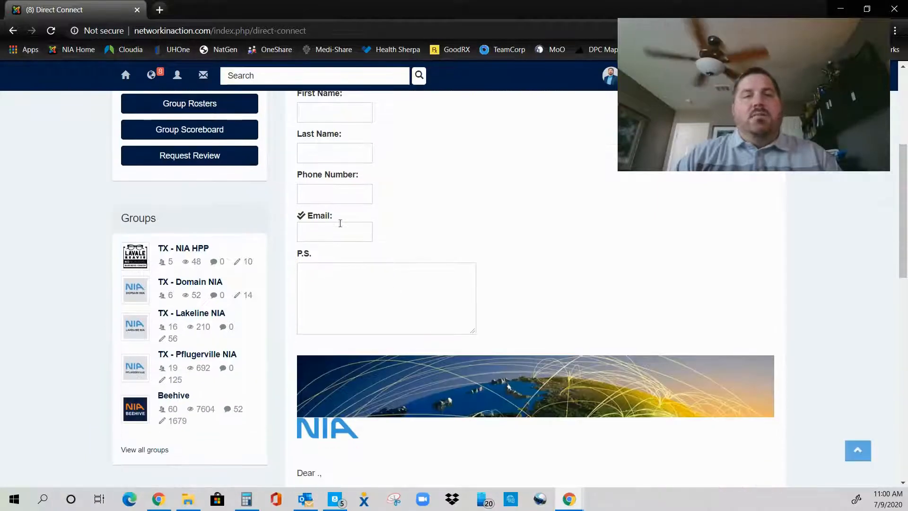
scroll(416, 248, down, 1)
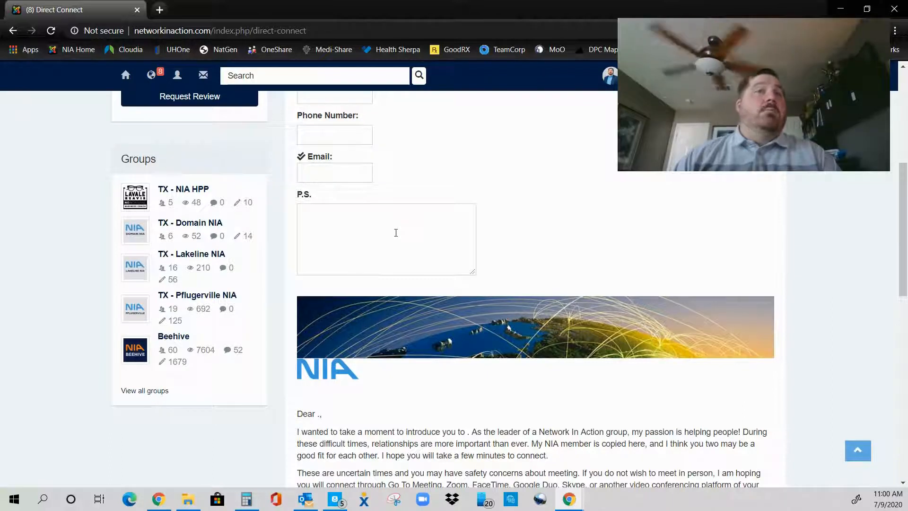
scroll(396, 232, down, 1)
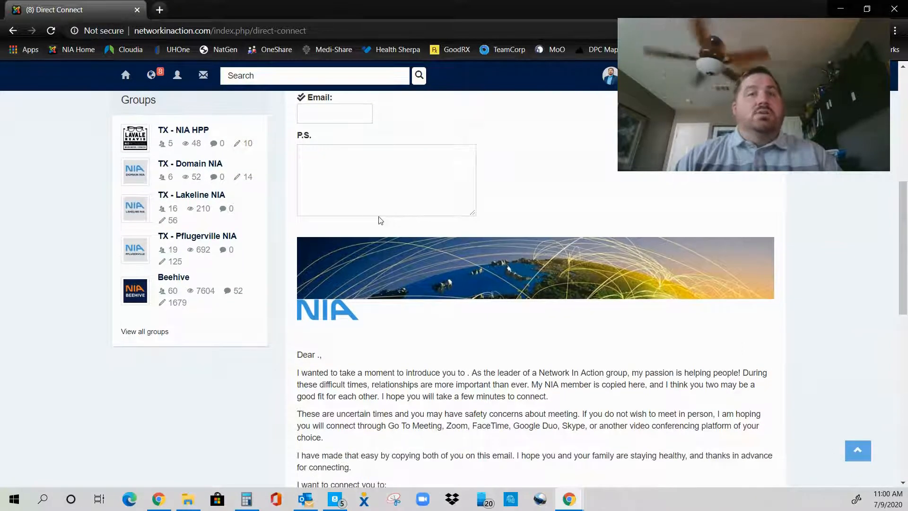
Examine the introduction email template and its contact placeholders, and return to the My groups page without submitting the connection.
scroll(395, 224, down, 1)
scroll(395, 225, down, 2)
drag(302, 178, 365, 312)
drag(323, 378, 370, 387)
click(387, 383)
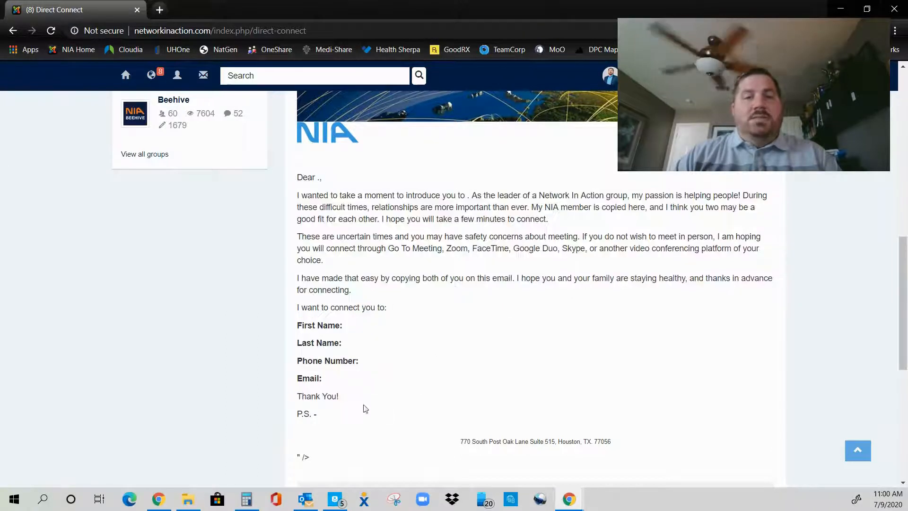
scroll(424, 294, up, 7)
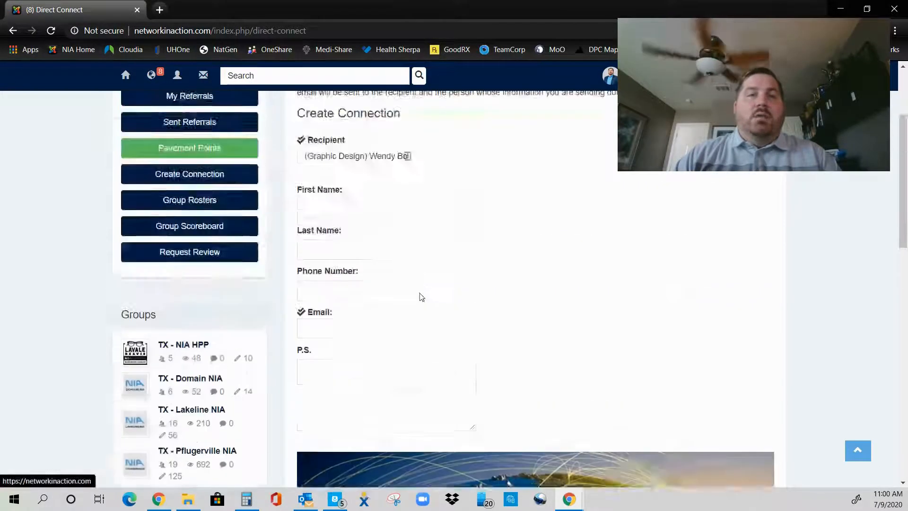
scroll(451, 220, up, 1)
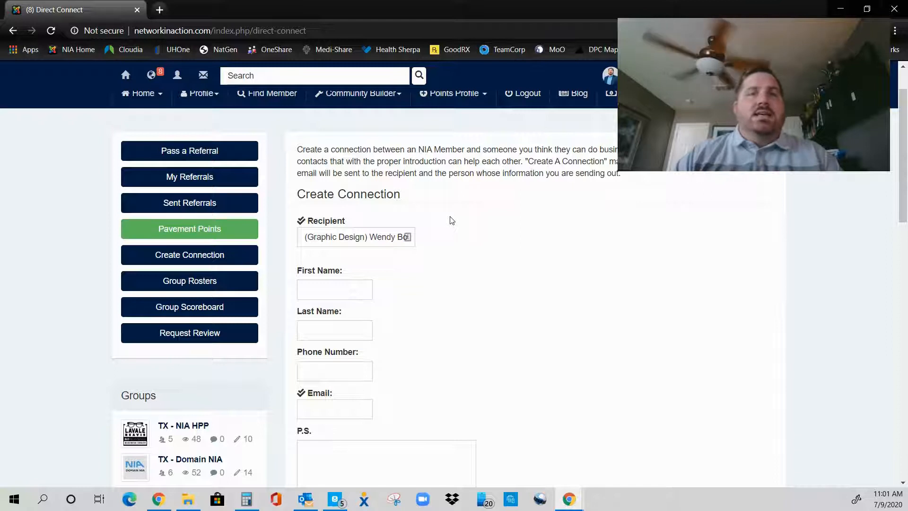
key(alt+Left)
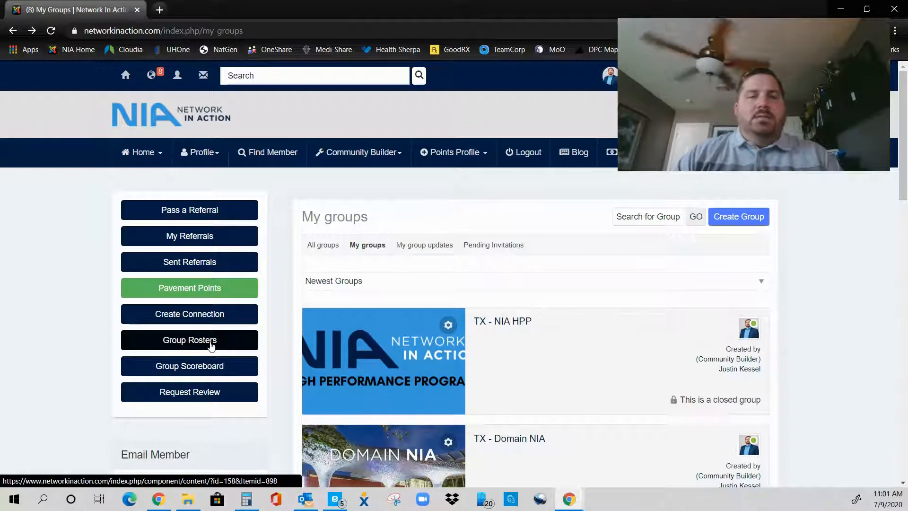
Open the group rosters, browse the TX - Pflugerville NIA members' contact details, and return to the My groups page.
click(212, 346)
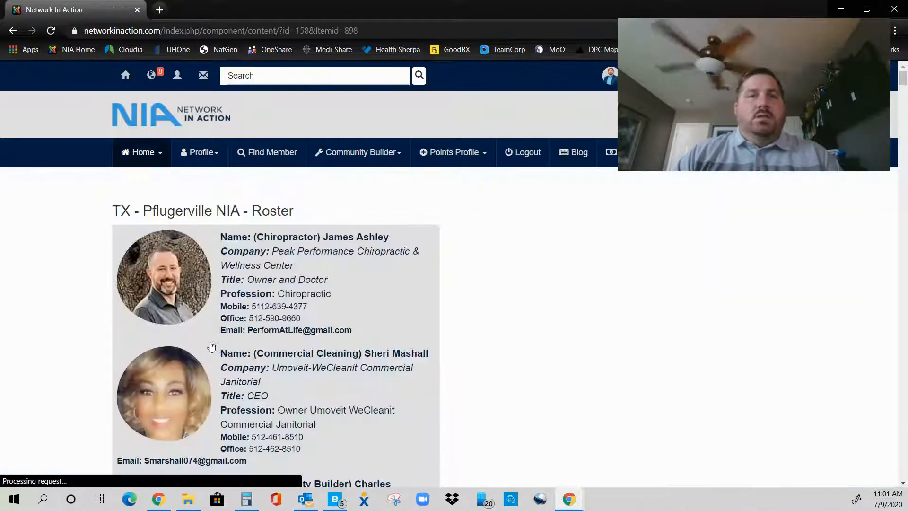
scroll(99, 296, down, 1)
scroll(95, 293, down, 15)
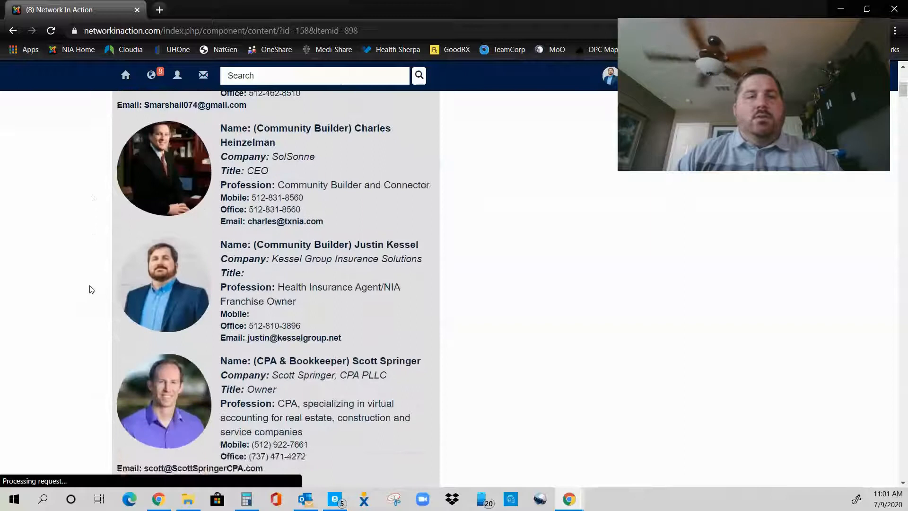
scroll(394, 317, up, 12)
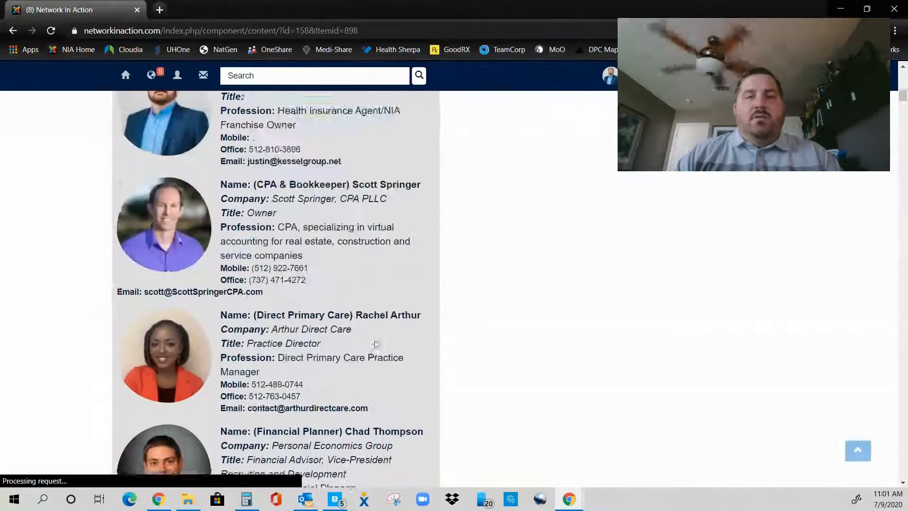
scroll(436, 227, up, 5)
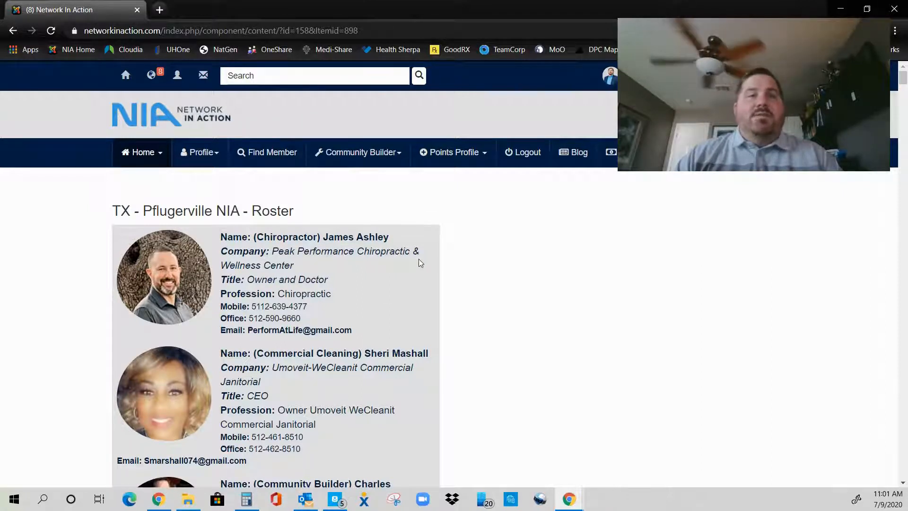
click(364, 243)
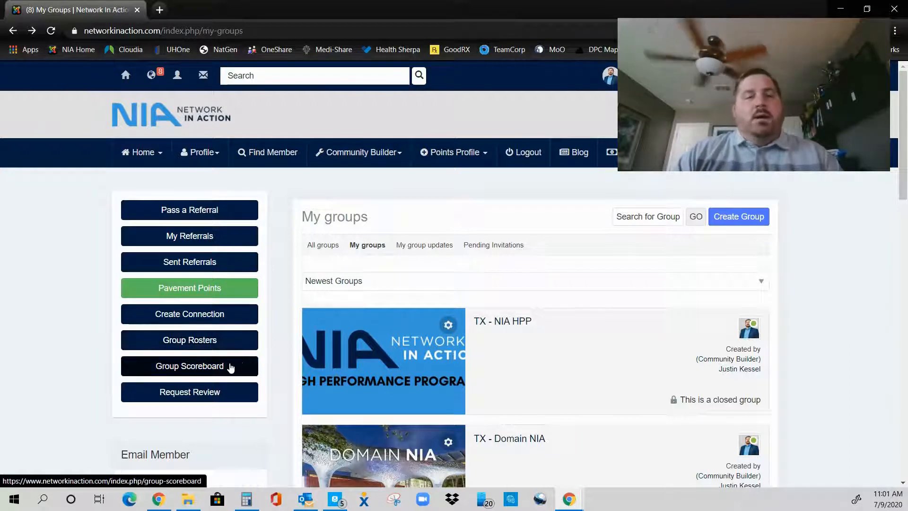
View the group scoreboard, compare member ranks and scores for Pflugerville and the Houston Beehive, and return to the My groups page.
click(231, 367)
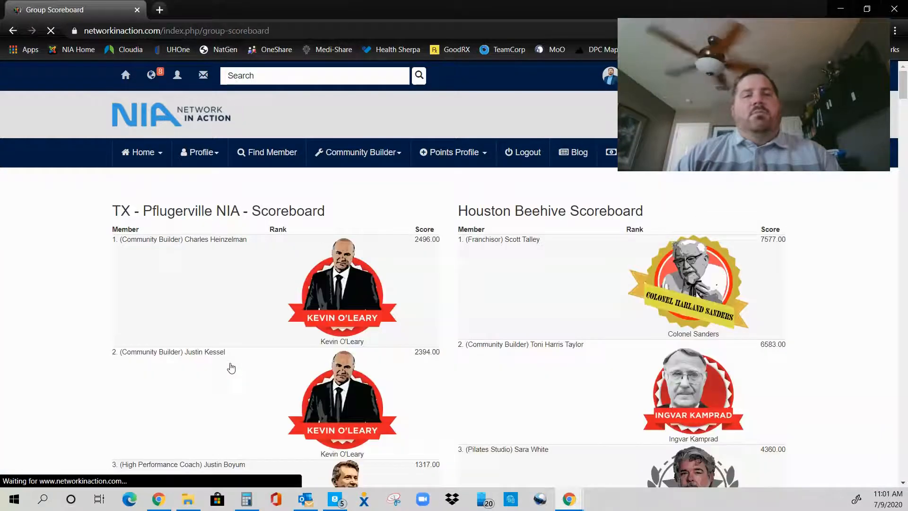
scroll(453, 275, down, 20)
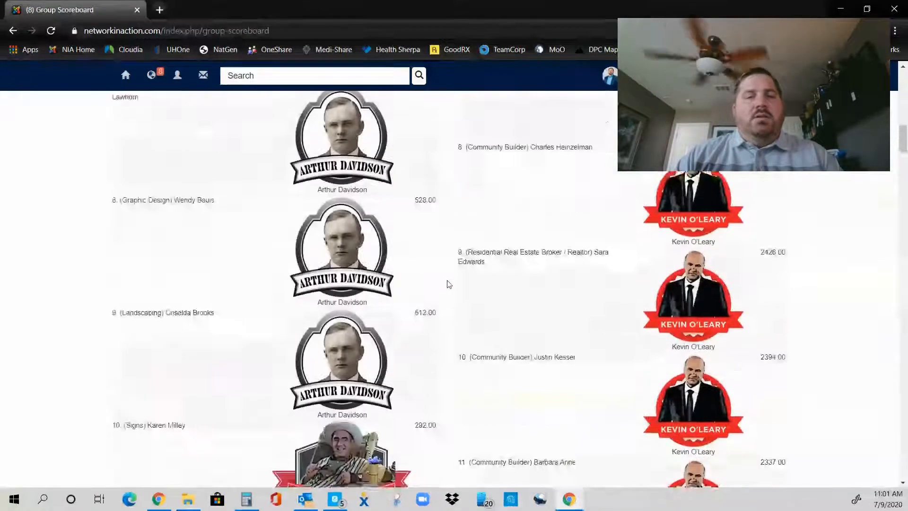
scroll(450, 284, down, 15)
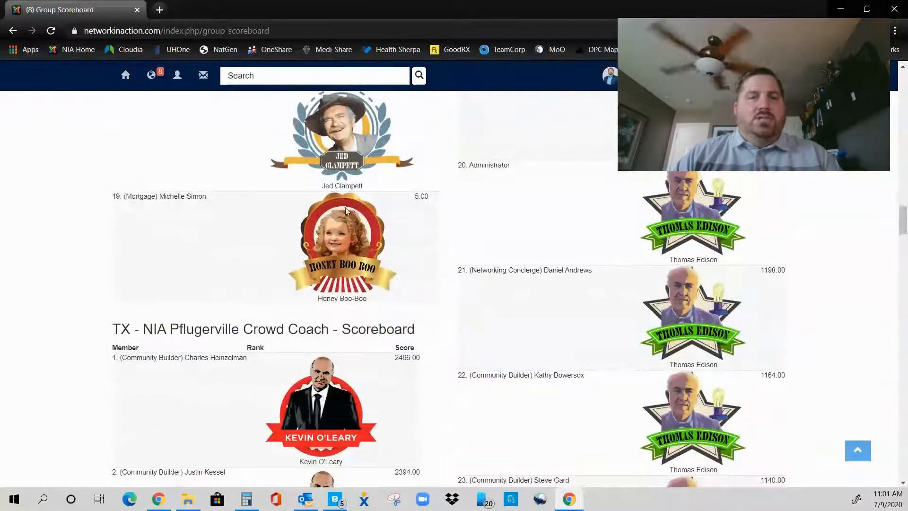
scroll(408, 254, up, 20)
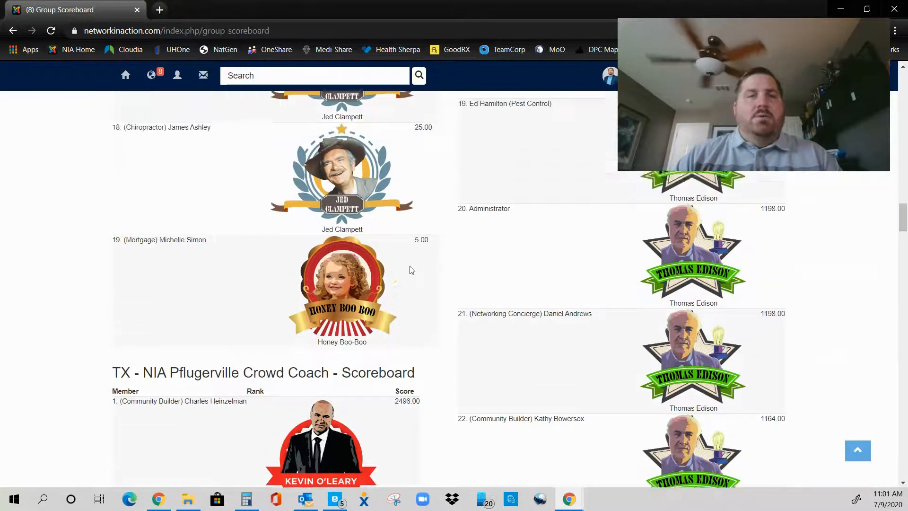
scroll(430, 288, up, 20)
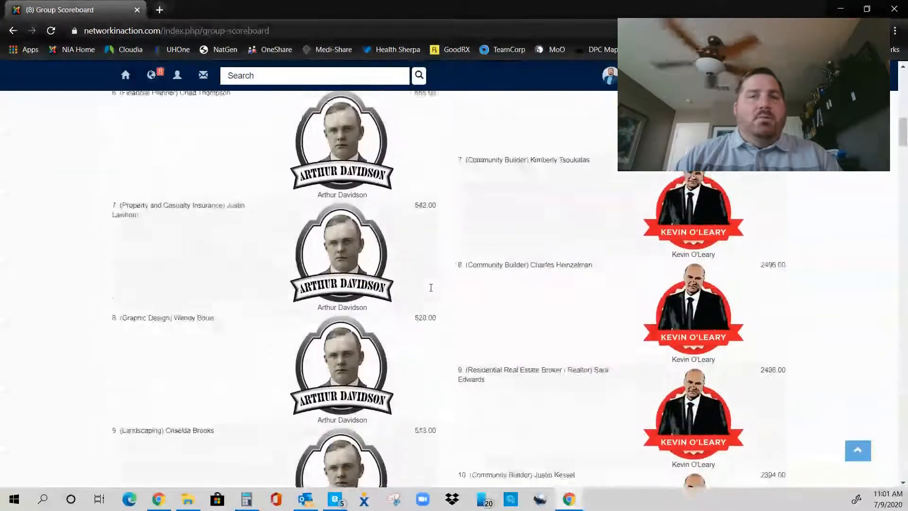
scroll(431, 287, up, 2)
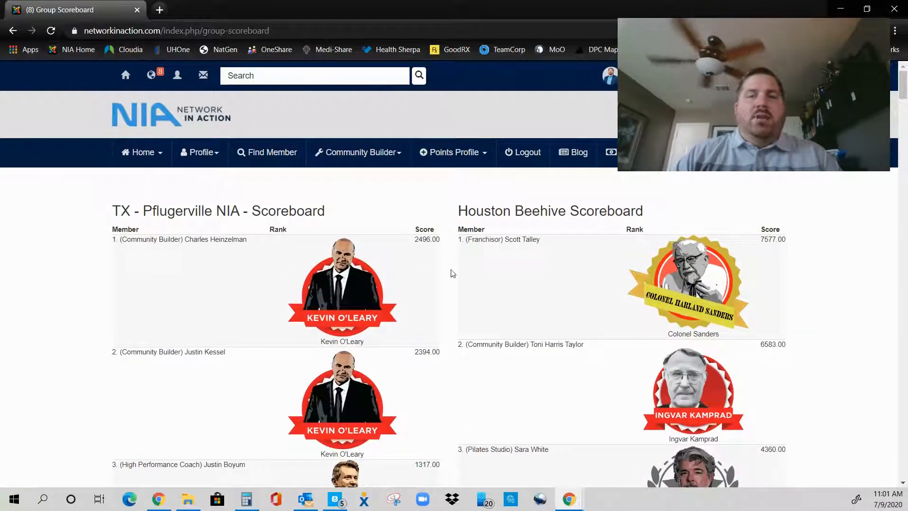
key(F5)
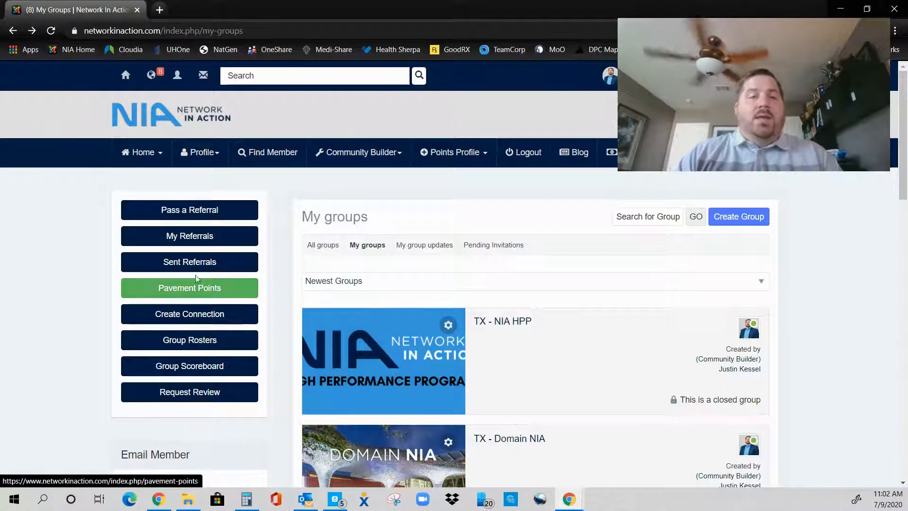
Open the Pavement Points form, review its meeting types and point values, and return to the My groups page without submitting.
click(204, 290)
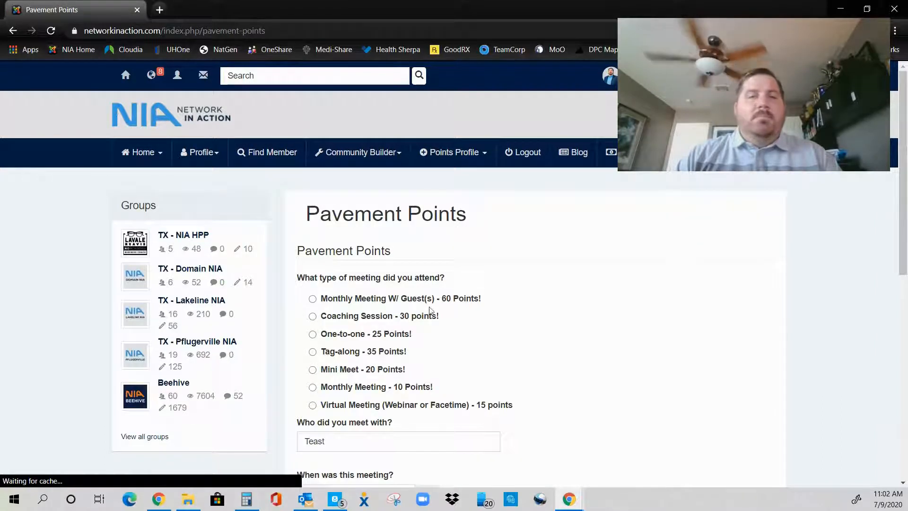
scroll(413, 277, down, 1)
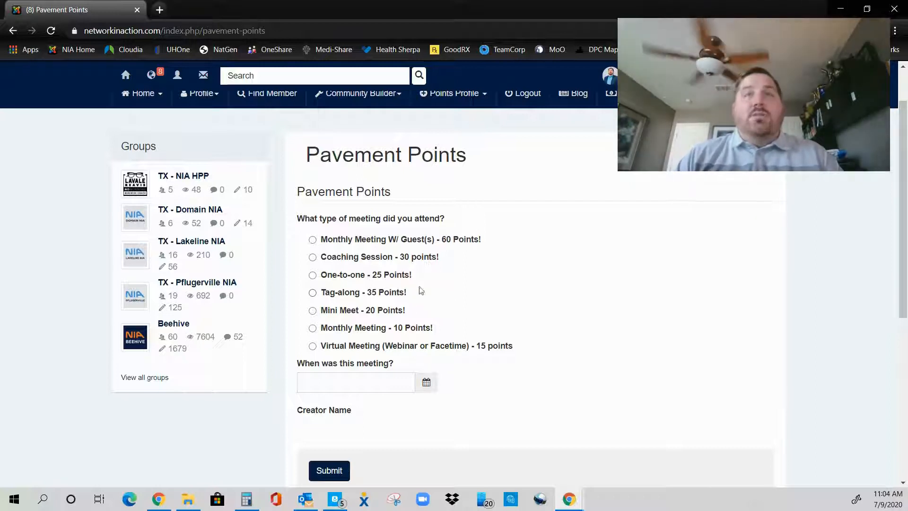
key(alt+Left)
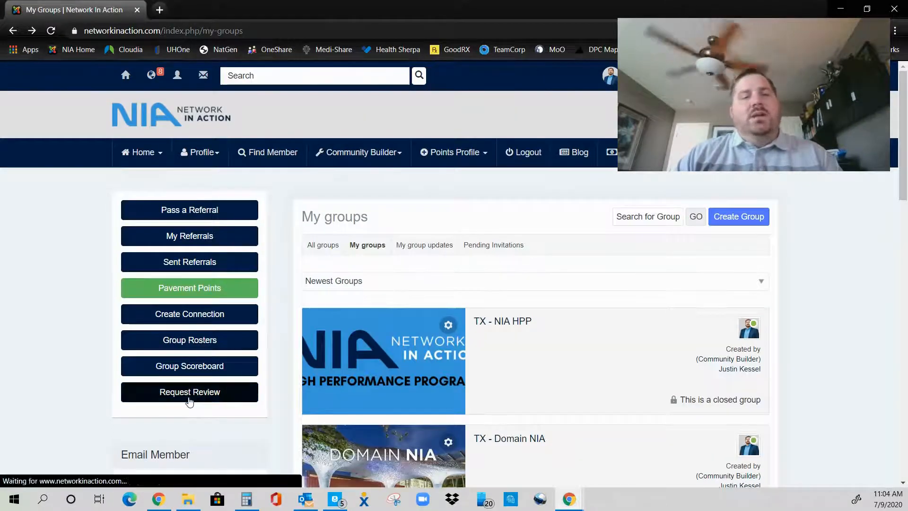
Open the Request A Review form and check its name, email and mobile fields, leaving them empty.
click(198, 398)
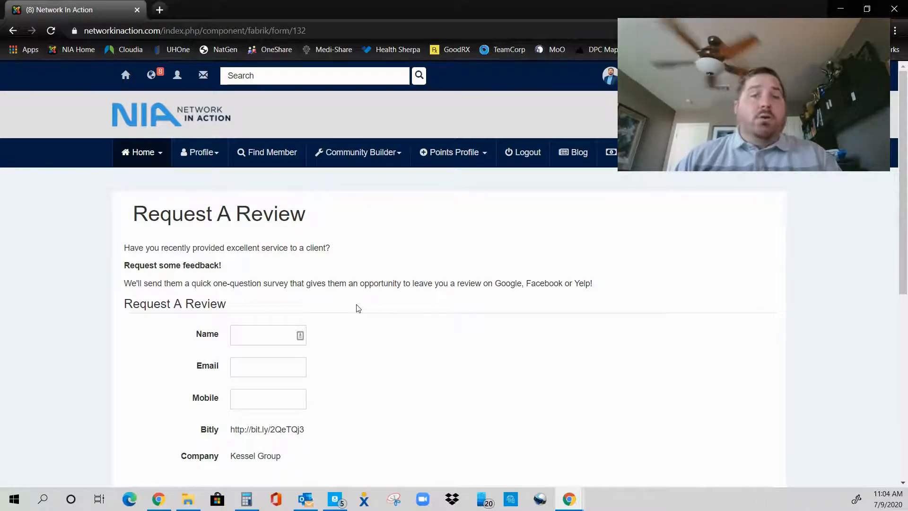
scroll(355, 308, down, 1)
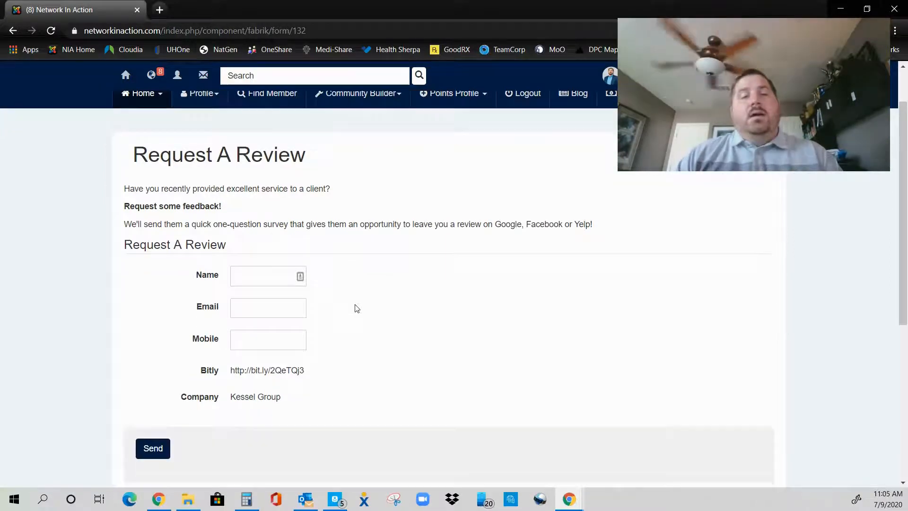
click(272, 270)
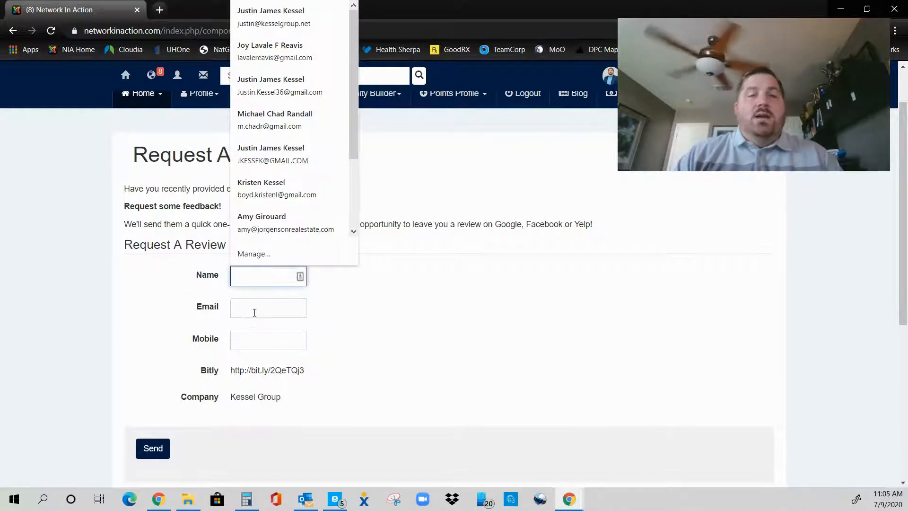
click(254, 310)
click(286, 338)
click(337, 349)
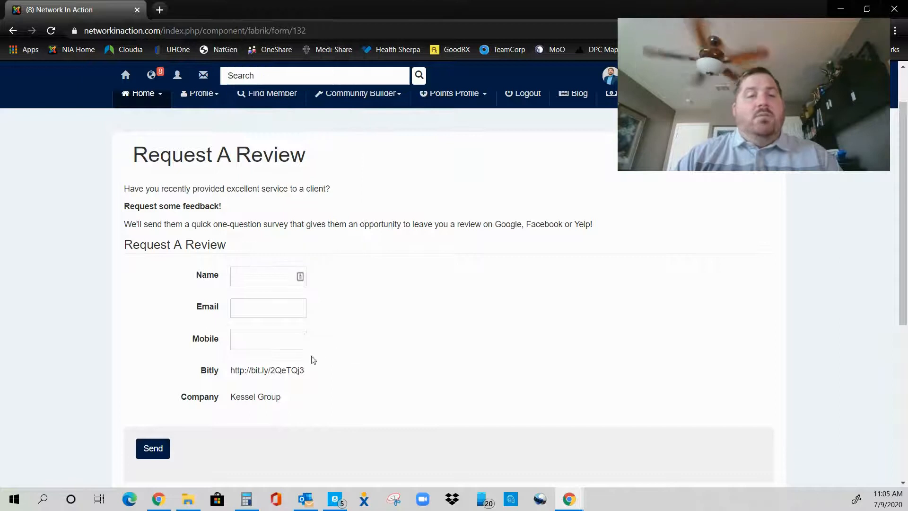
Copy the Bitly link from the Request A Review form and open it in a new browser tab.
drag(305, 370, 222, 373)
key(ctrl+c)
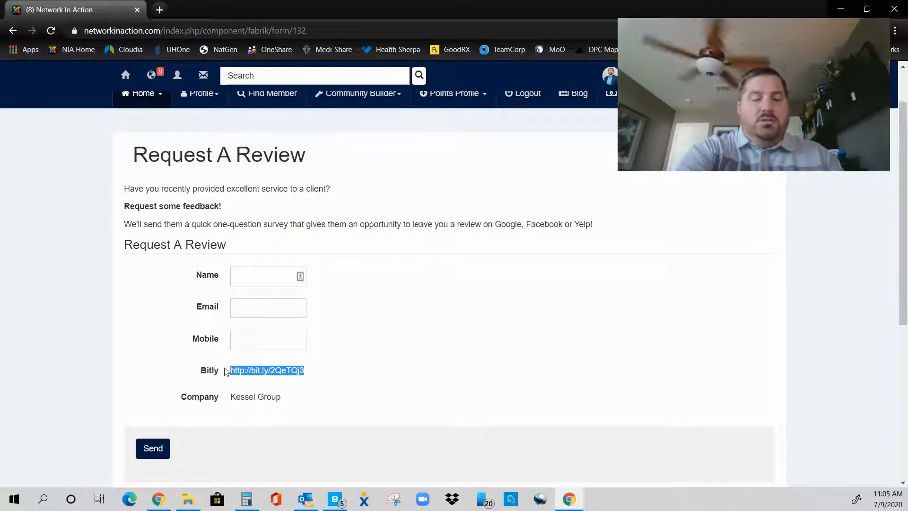
click(159, 10)
click(220, 36)
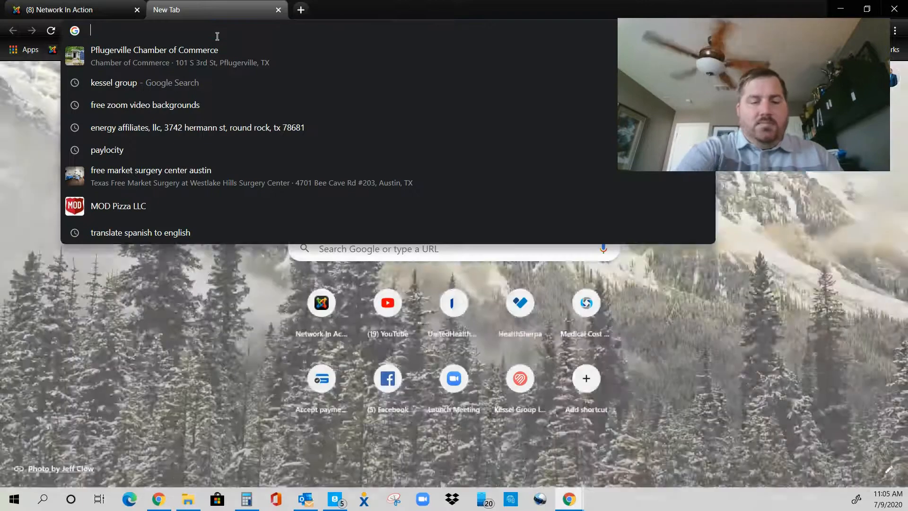
key(ctrl+v)
key(Return)
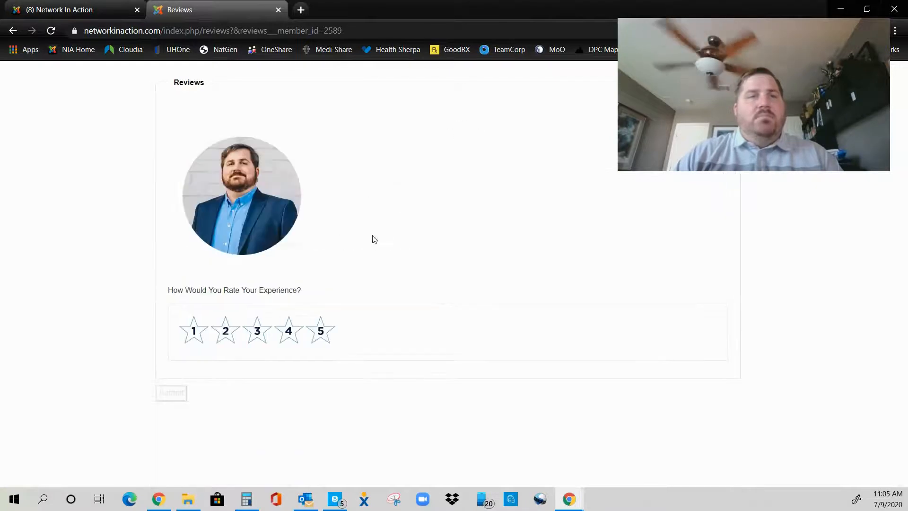
Rate the experience five stars, look through the Google, Facebook and Yelp review options, and close the review tab.
click(320, 332)
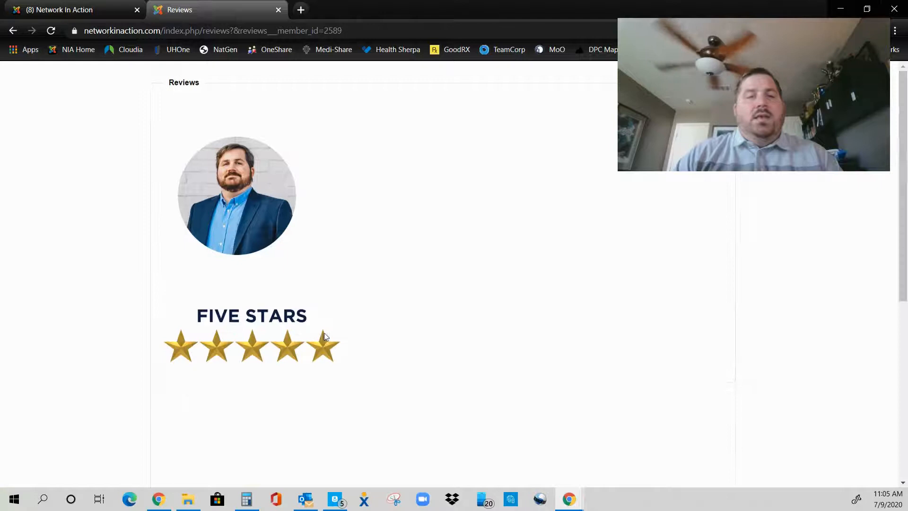
scroll(350, 284, down, 4)
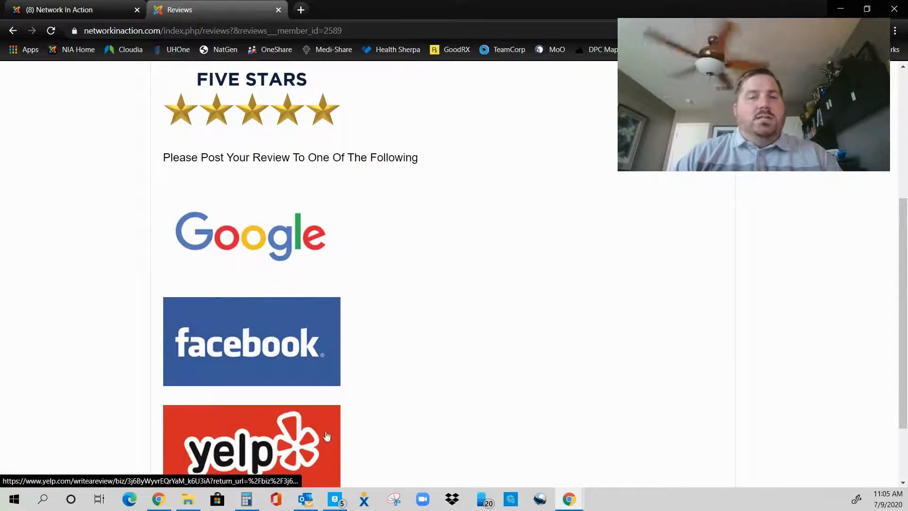
scroll(364, 357, down, 1)
click(304, 286)
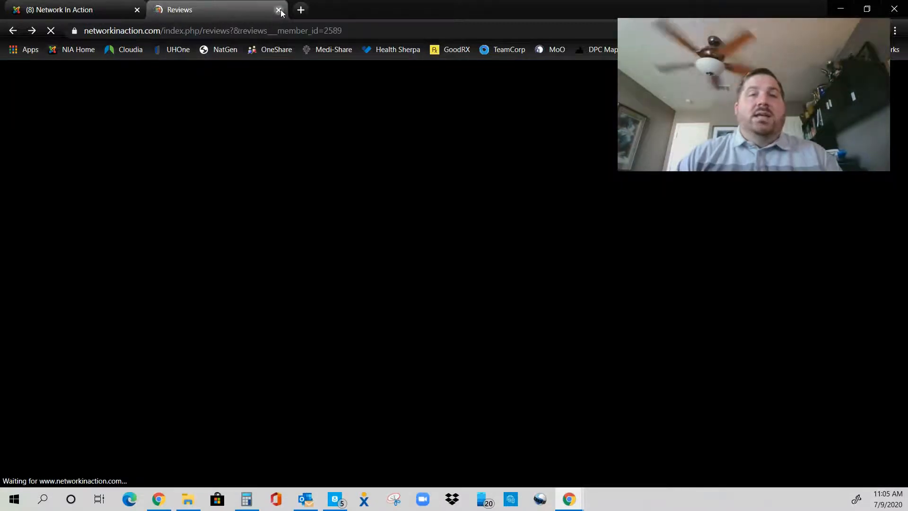
click(279, 9)
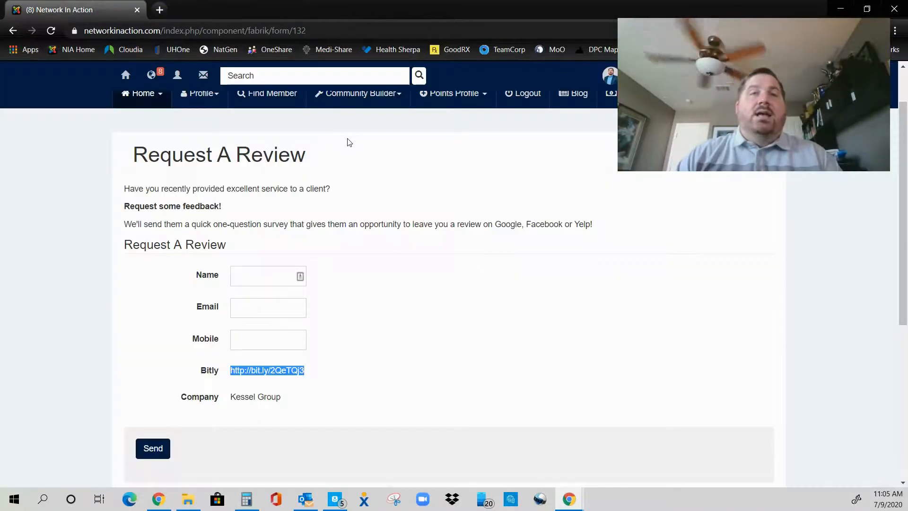
Leave the Request A Review form, return to My groups, and open the TX - Pflugerville NIA group.
scroll(327, 297, down, 1)
scroll(325, 297, up, 1)
click(319, 293)
key(alt+Left)
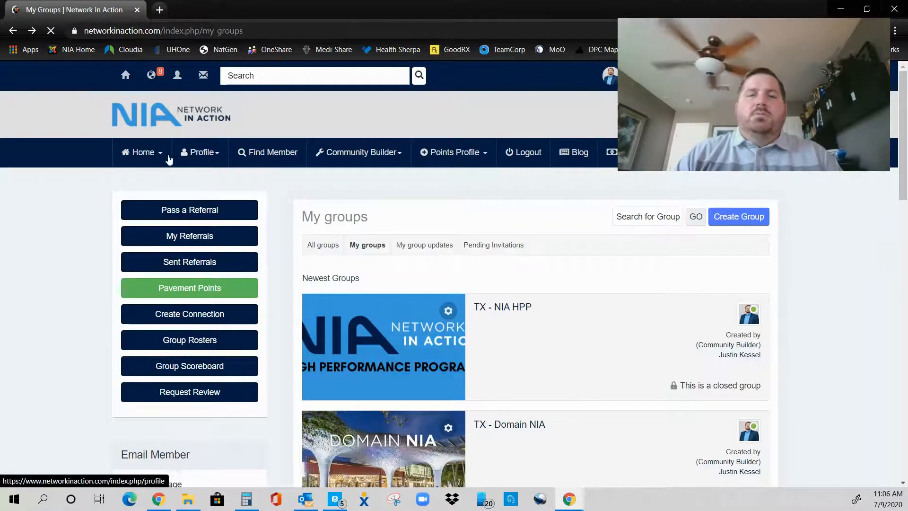
scroll(596, 359, down, 5)
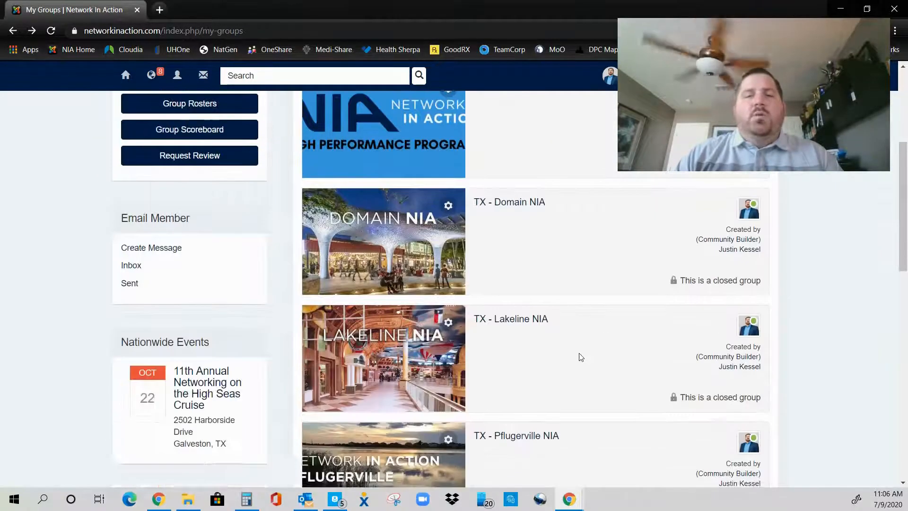
scroll(581, 357, down, 2)
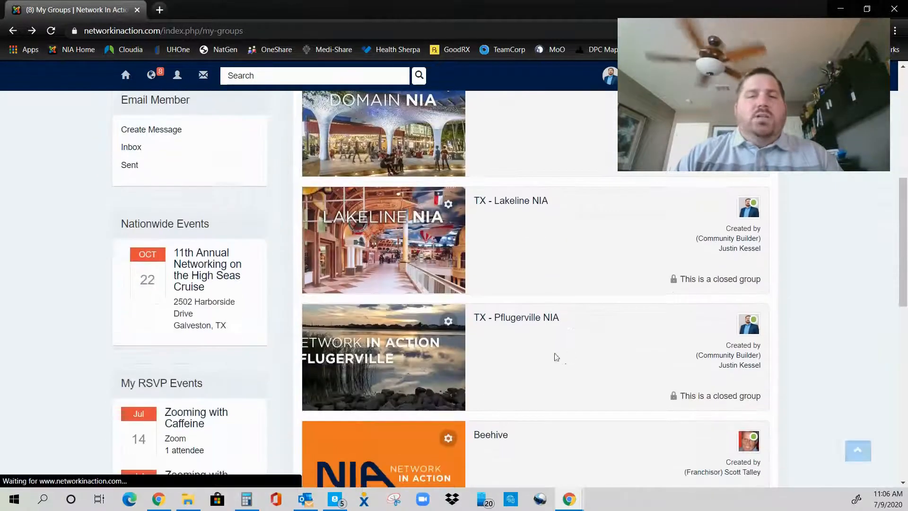
click(533, 321)
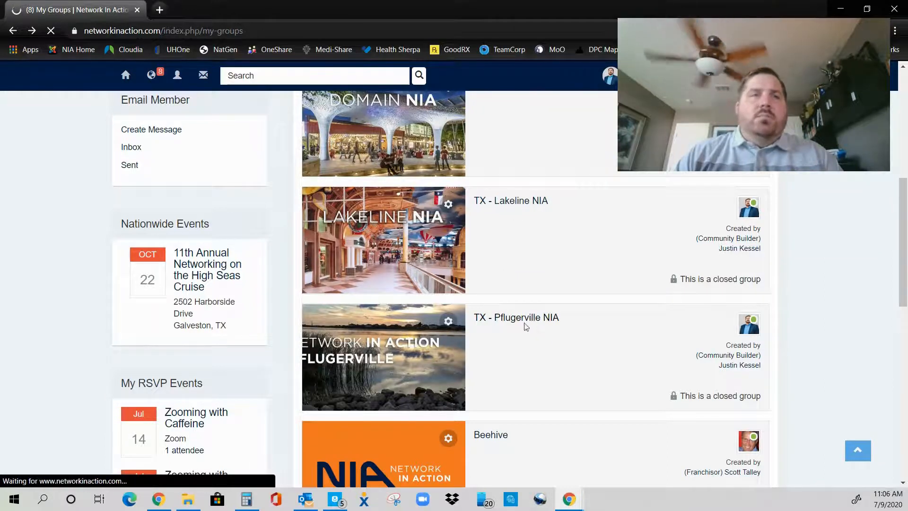
Look over the Pflugerville group page's events list, status posting box and pinned video planner post.
scroll(800, 298, down, 3)
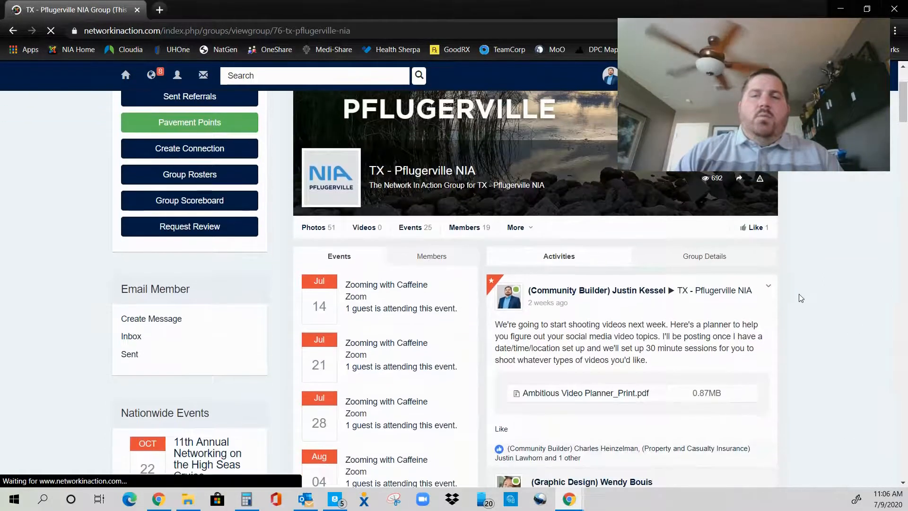
scroll(801, 298, down, 1)
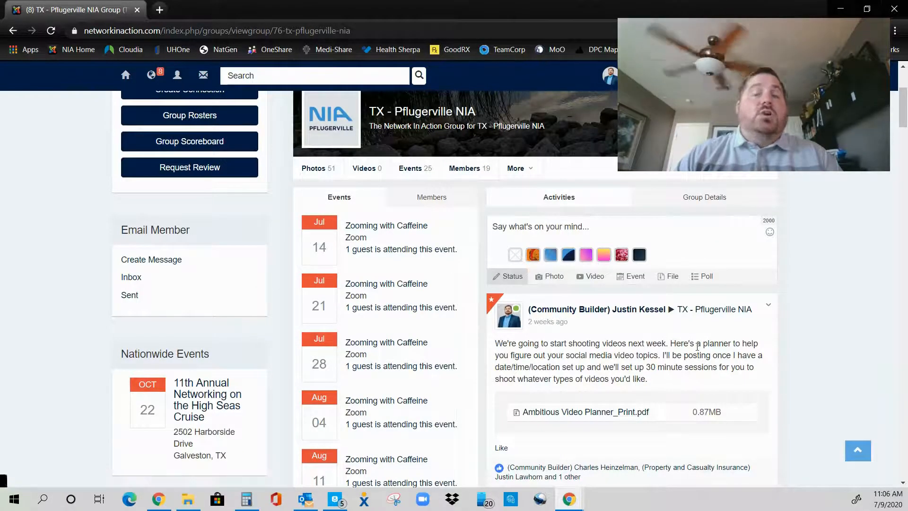
scroll(636, 335, down, 1)
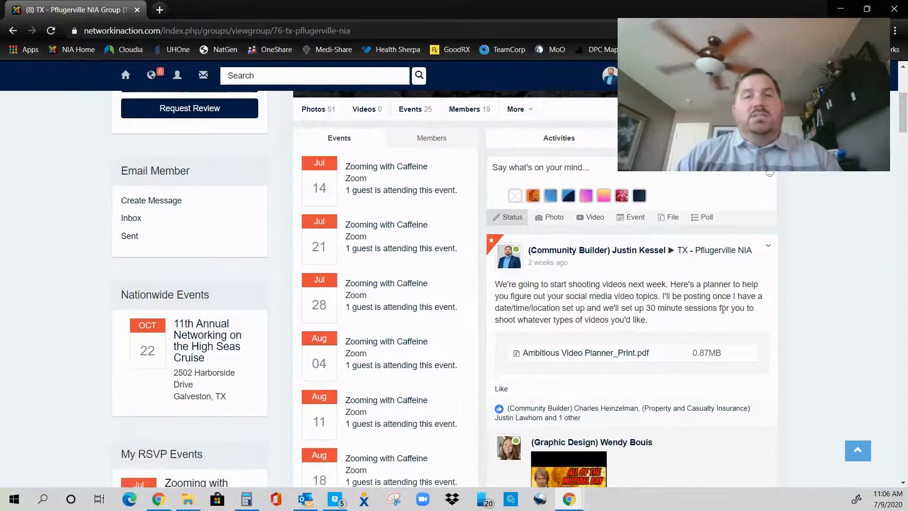
scroll(722, 310, up, 2)
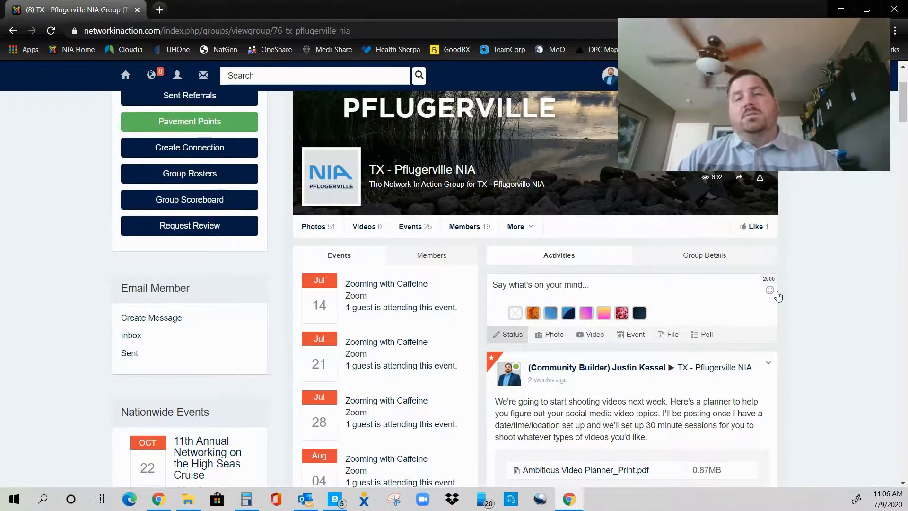
Read through the members' posts, comments and announcements in the Pflugerville group's activity stream, then return to the group header.
scroll(786, 297, down, 5)
scroll(783, 298, down, 2)
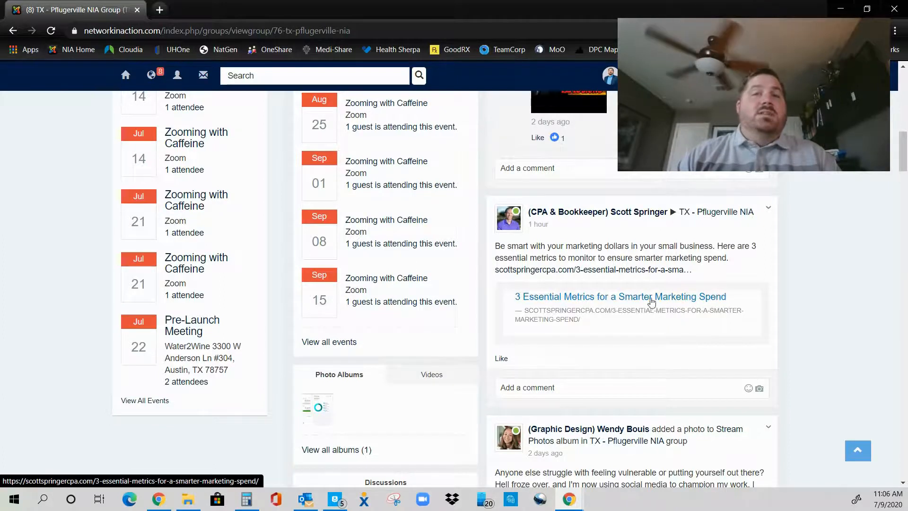
scroll(677, 290, down, 5)
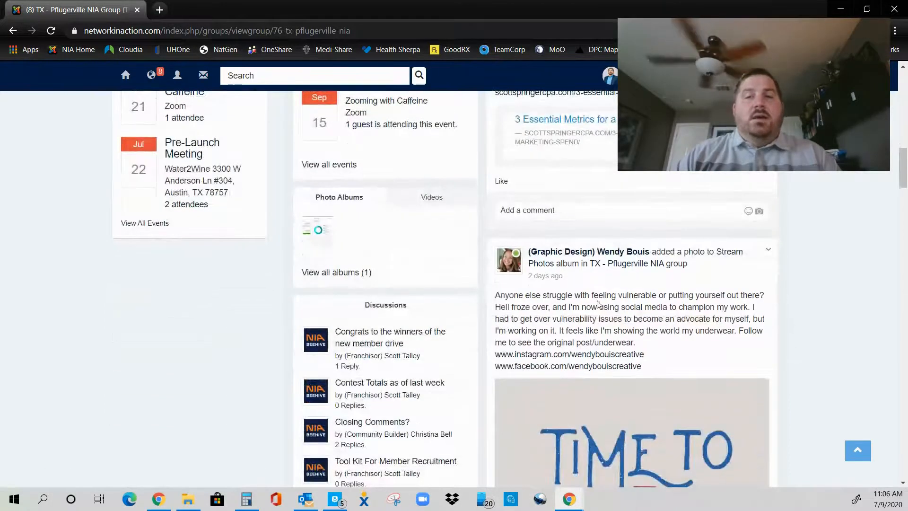
scroll(687, 334, down, 1)
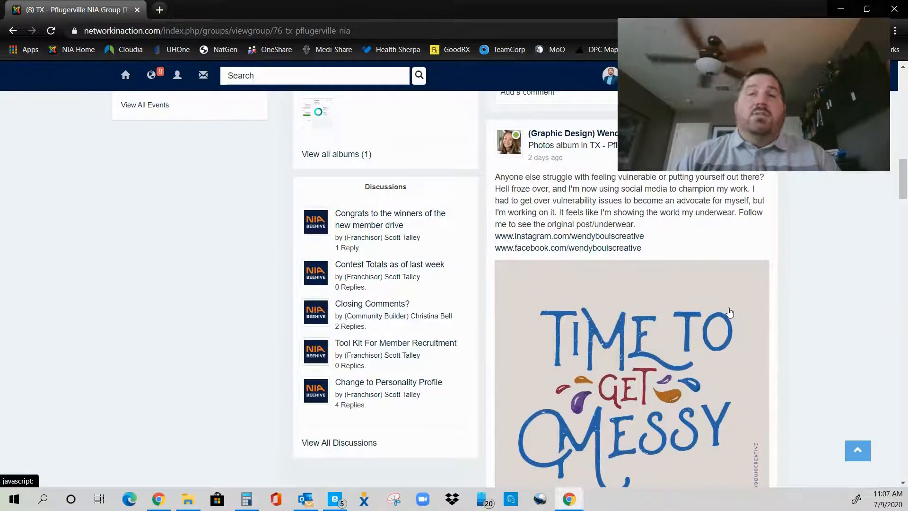
scroll(783, 334, down, 7)
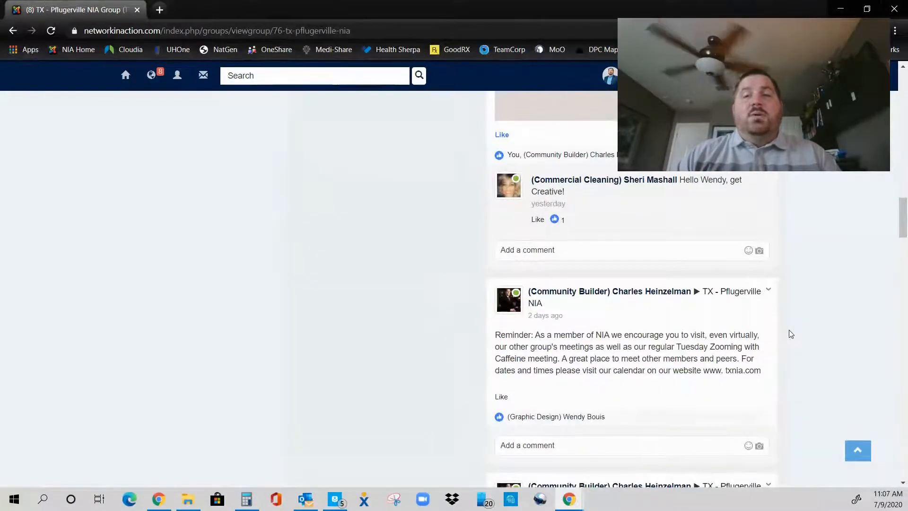
scroll(790, 333, up, 12)
scroll(788, 331, down, 9)
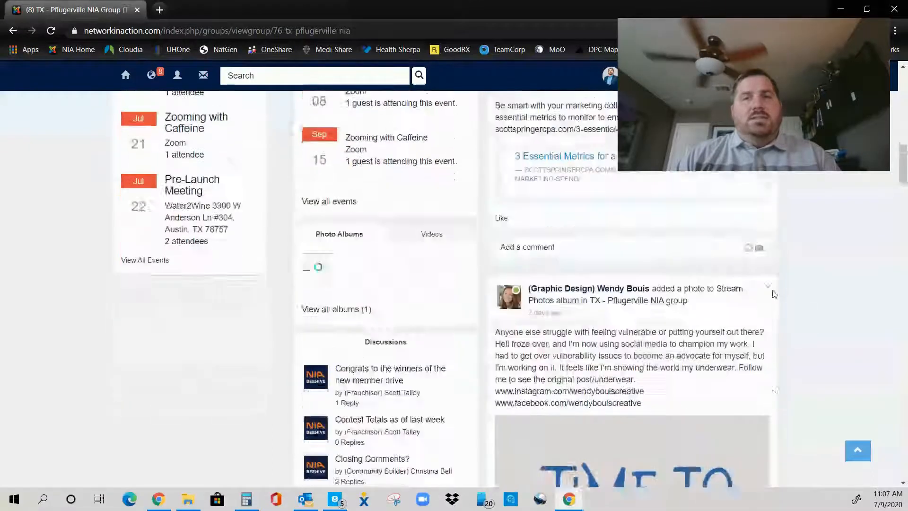
scroll(781, 327, down, 6)
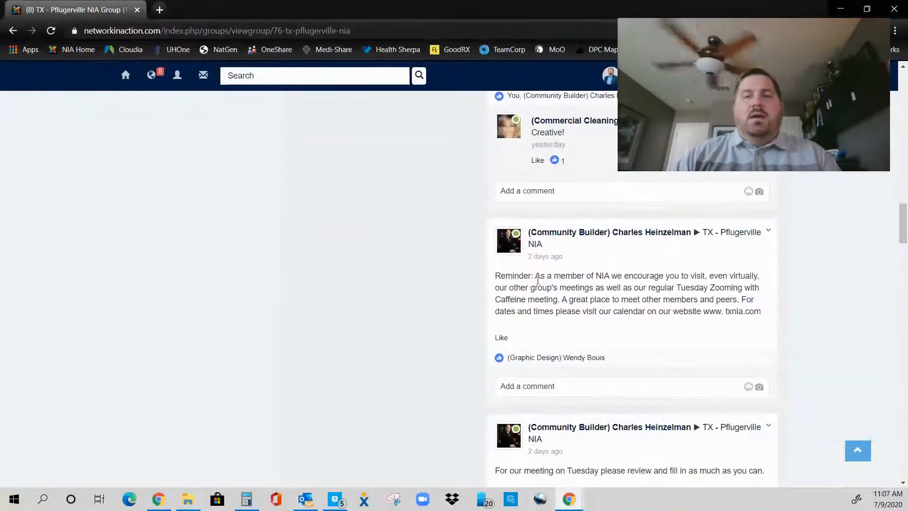
scroll(538, 281, down, 5)
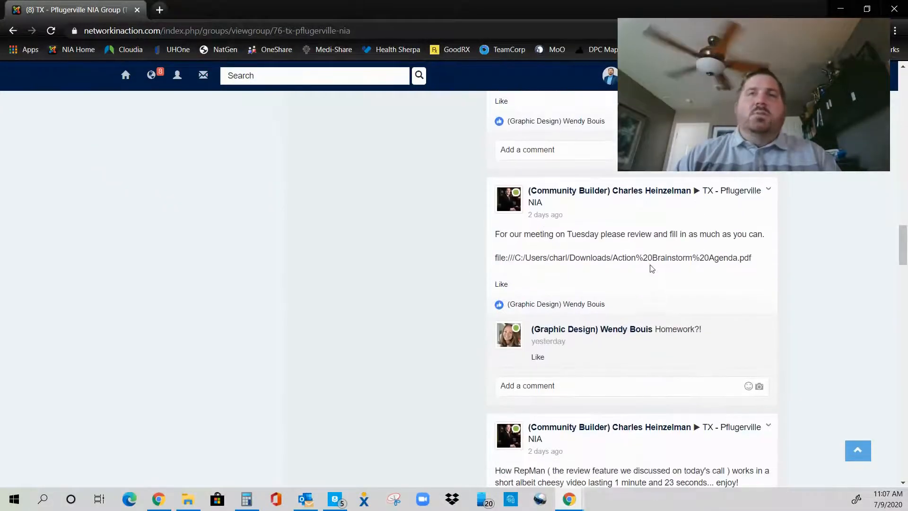
scroll(695, 276, down, 11)
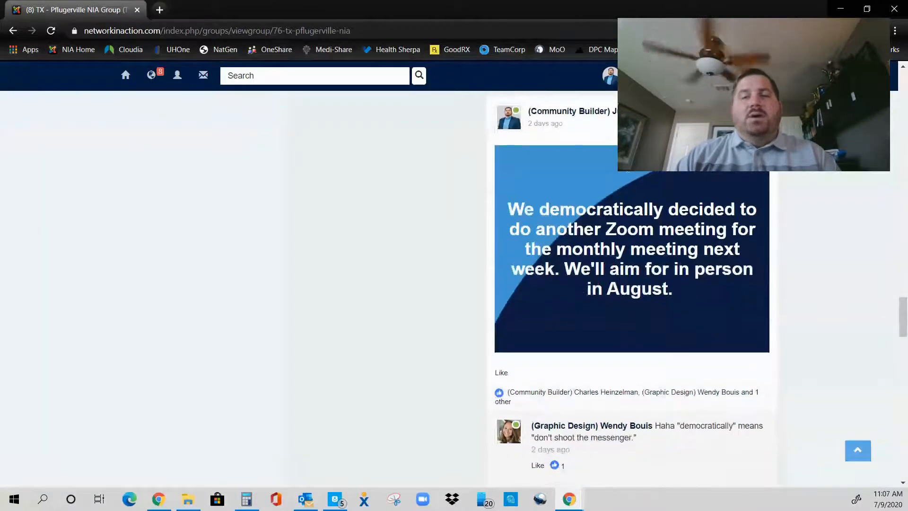
scroll(681, 231, up, 3)
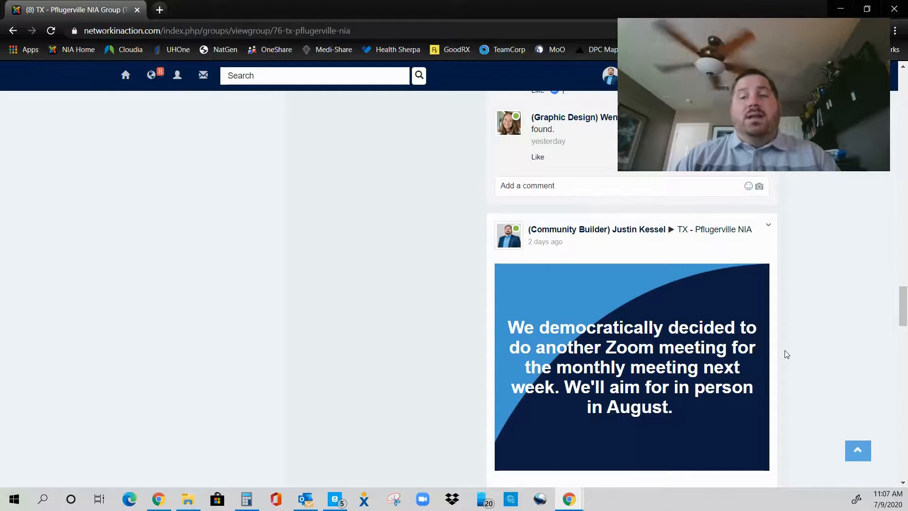
scroll(781, 352, up, 20)
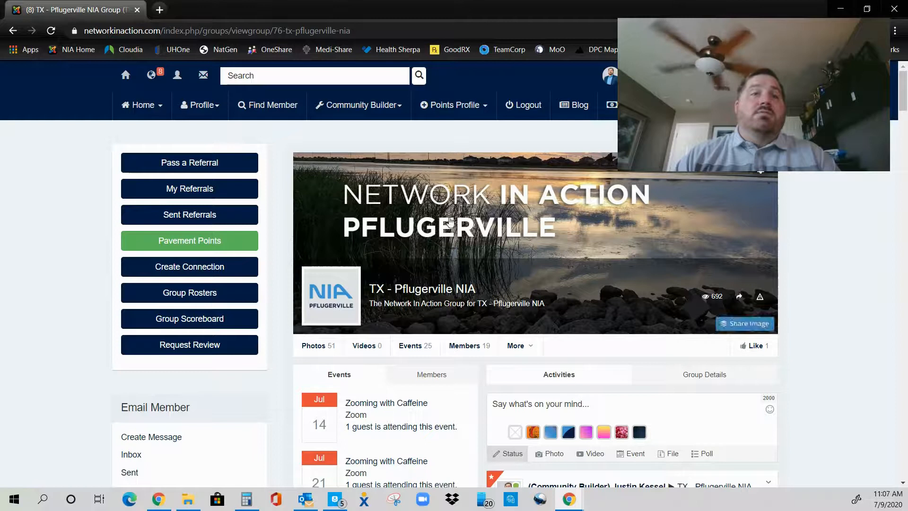
Open the member's own profile page and review its introduction video, completeness, basic information, review links, contact and education details.
mouse_move(200, 101)
click(220, 142)
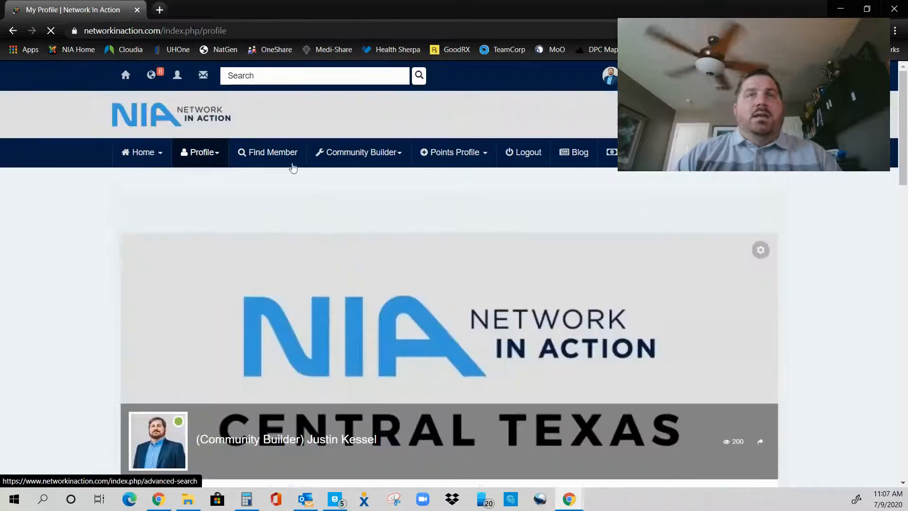
scroll(334, 220, down, 2)
scroll(350, 237, down, 5)
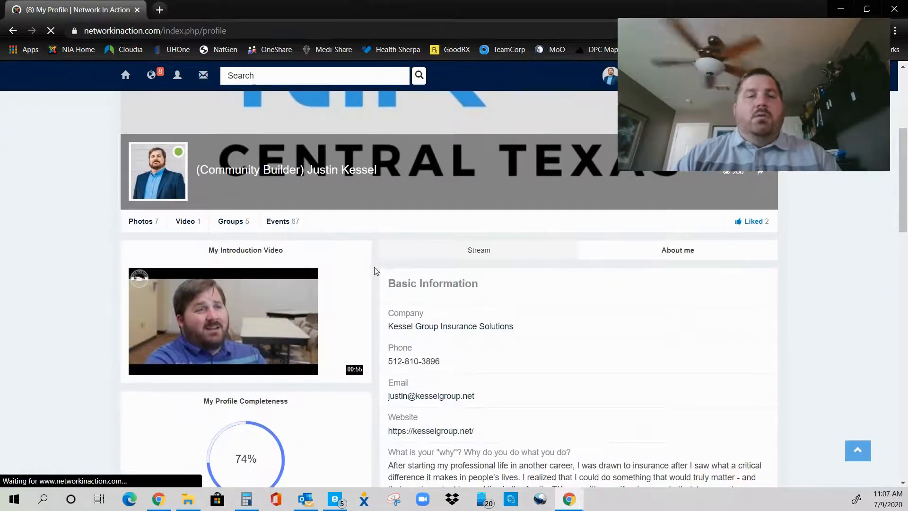
scroll(373, 268, up, 6)
scroll(375, 269, down, 15)
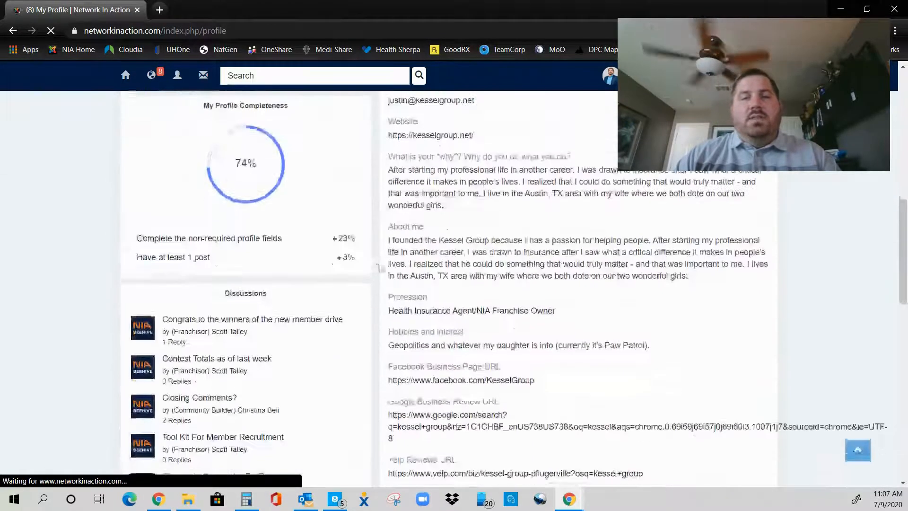
scroll(405, 237, down, 3)
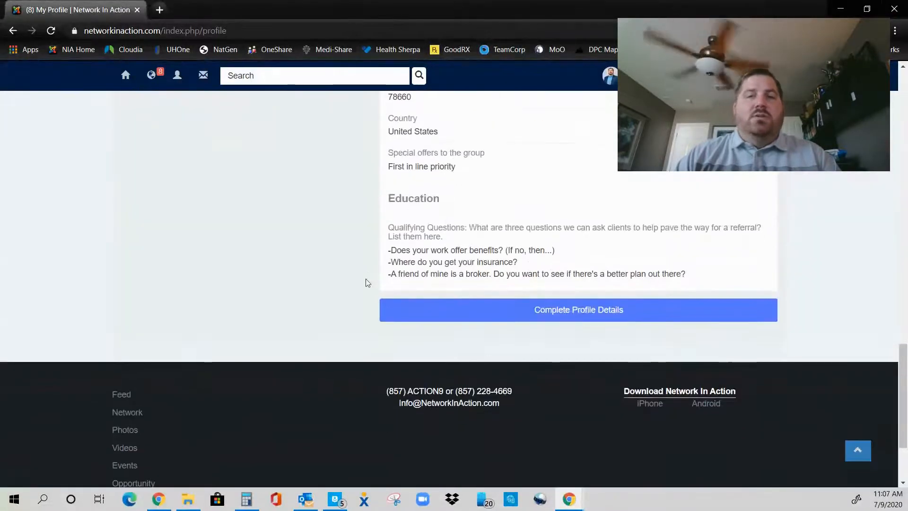
scroll(373, 271, up, 5)
scroll(372, 269, up, 2)
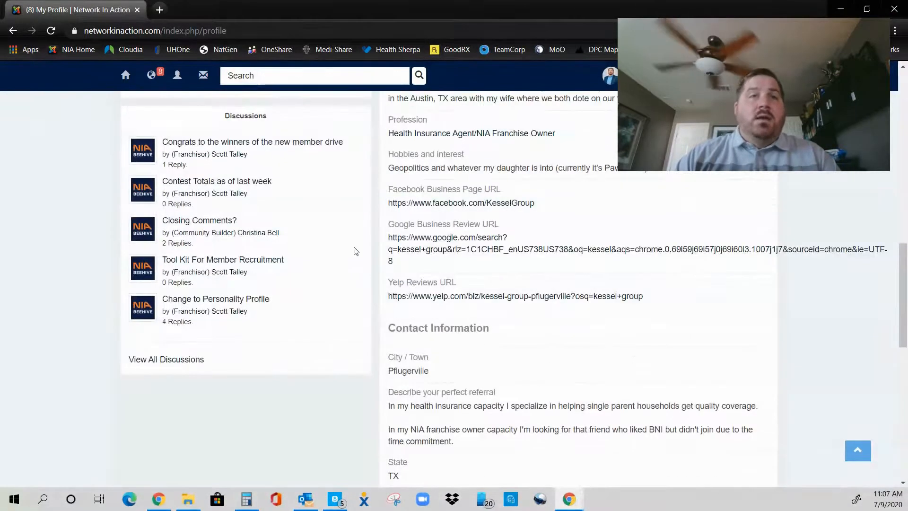